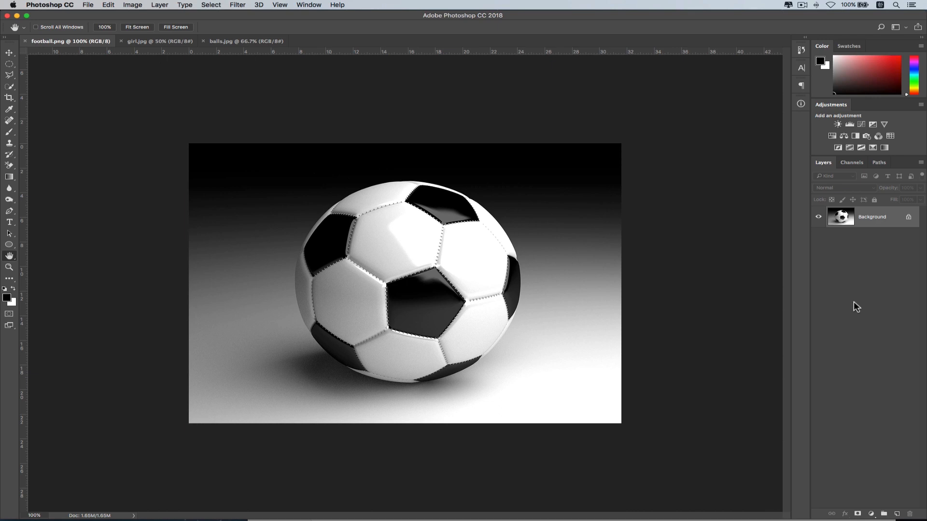
Step: Look over the open girl.jpg and balls.jpg images and return to football.png
click(180, 42)
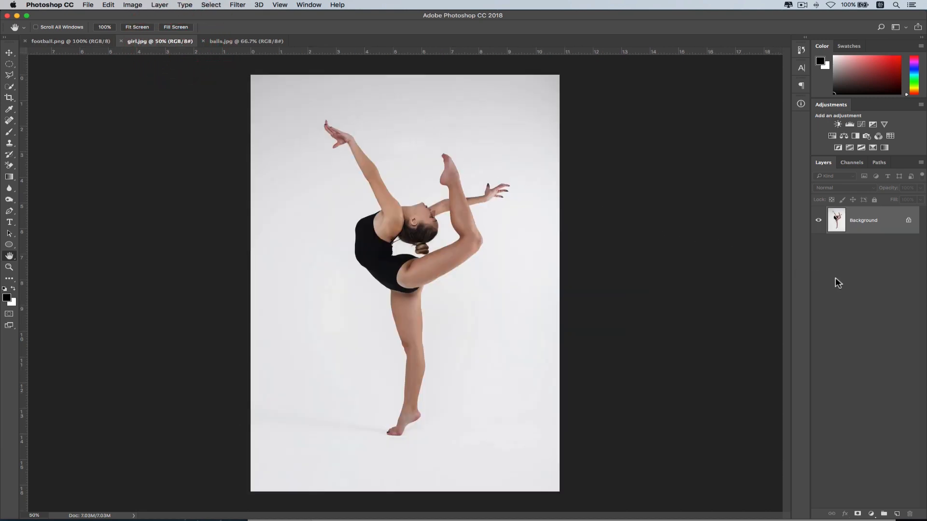
click(268, 37)
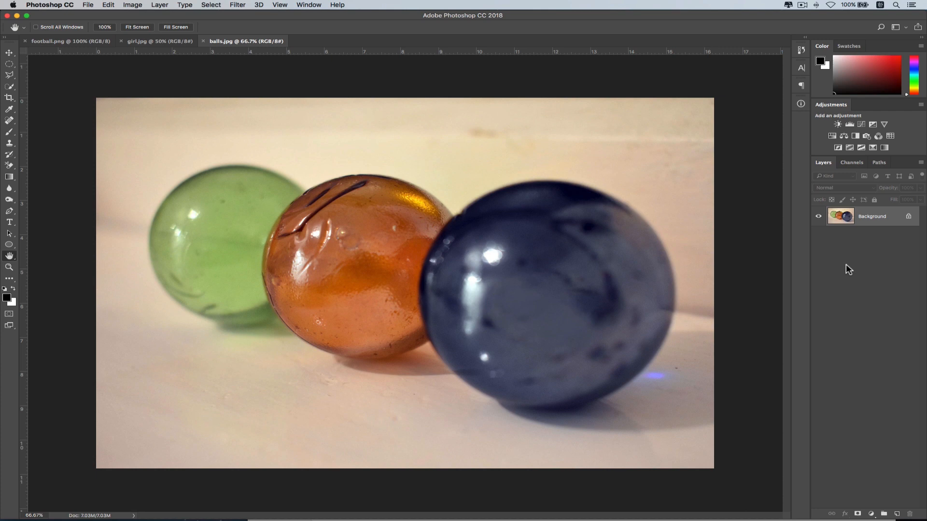
click(63, 41)
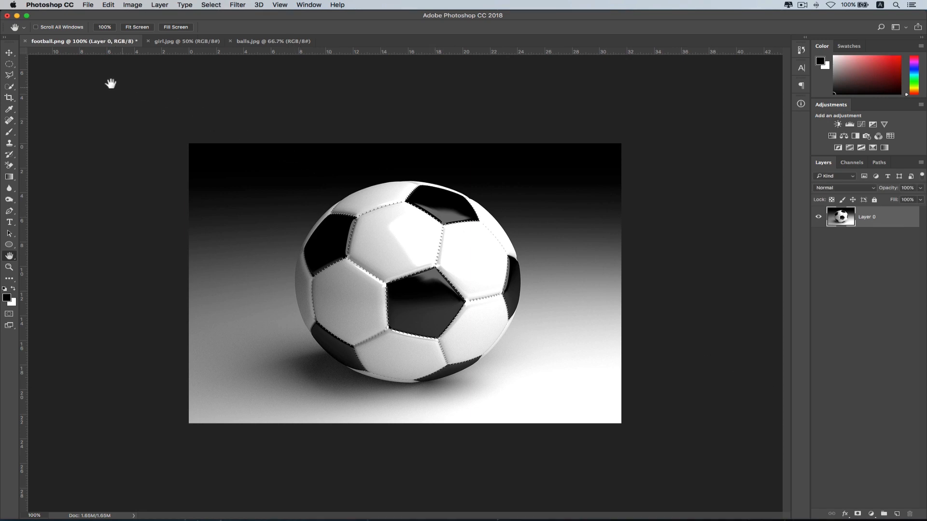
Step: Fit an elliptical marquee selection around the football and add a layer mask from it to Layer 0
click(9, 64)
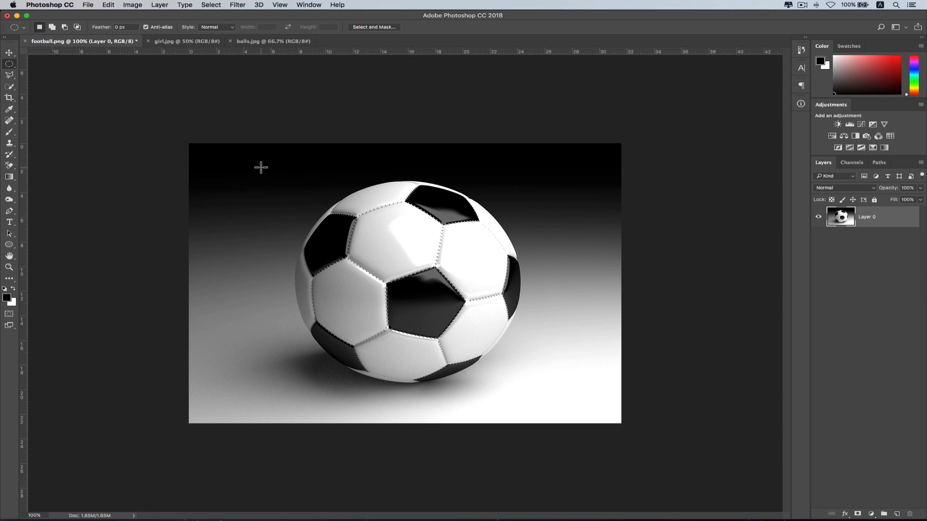
drag(279, 172, 485, 371)
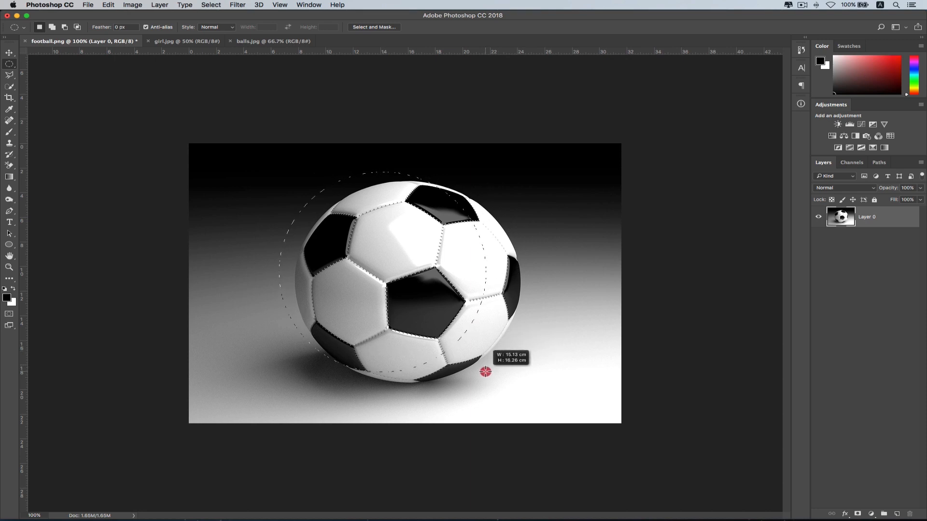
key(space)
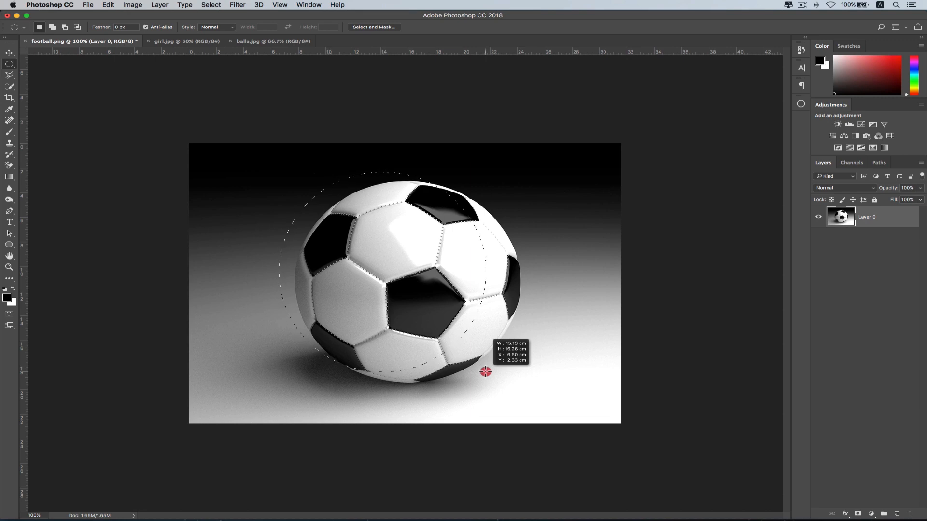
drag(425, 358, 503, 379)
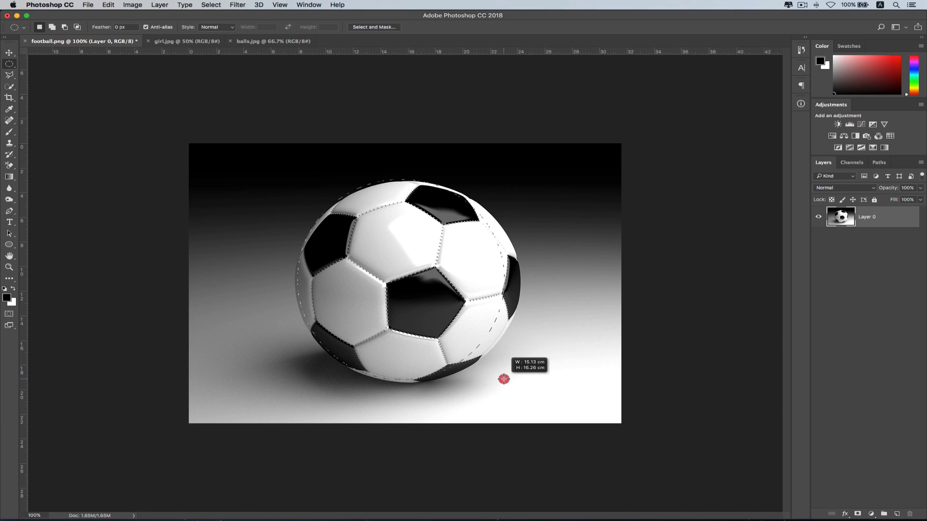
mouse_move(504, 381)
mouse_down()
mouse_move(520, 391)
mouse_move(513, 377)
mouse_move(521, 384)
mouse_up()
key(space)
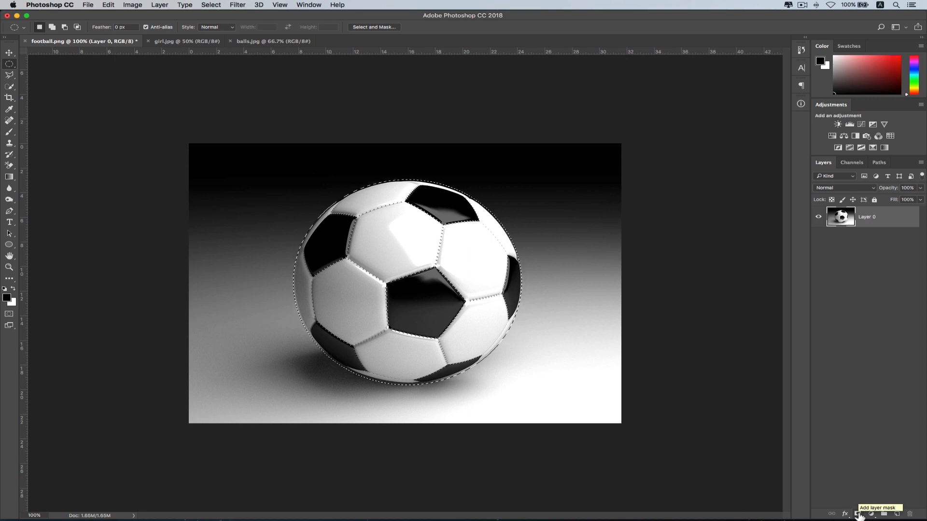
click(858, 514)
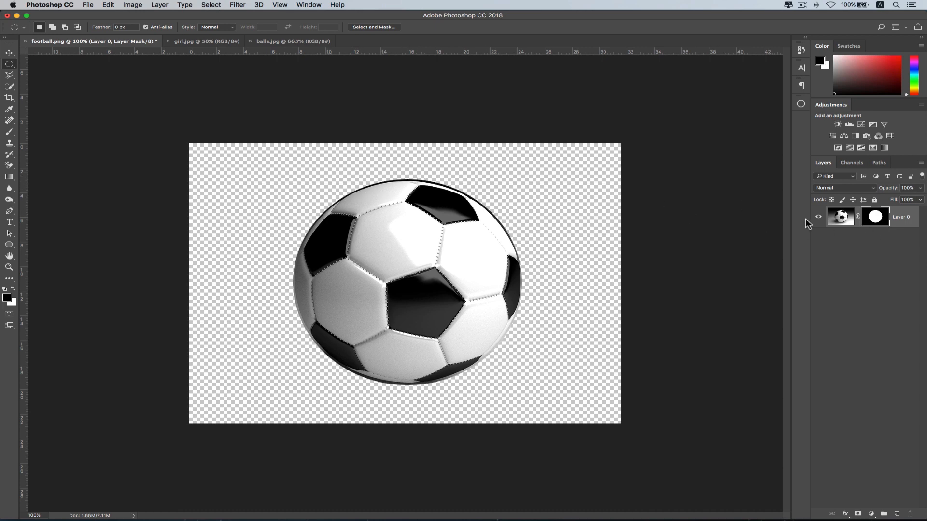
Step: Compare the football with its layer mask disabled and enabled, and check switching between the layer thumbnail and the mask thumbnail
shift+click(873, 222)
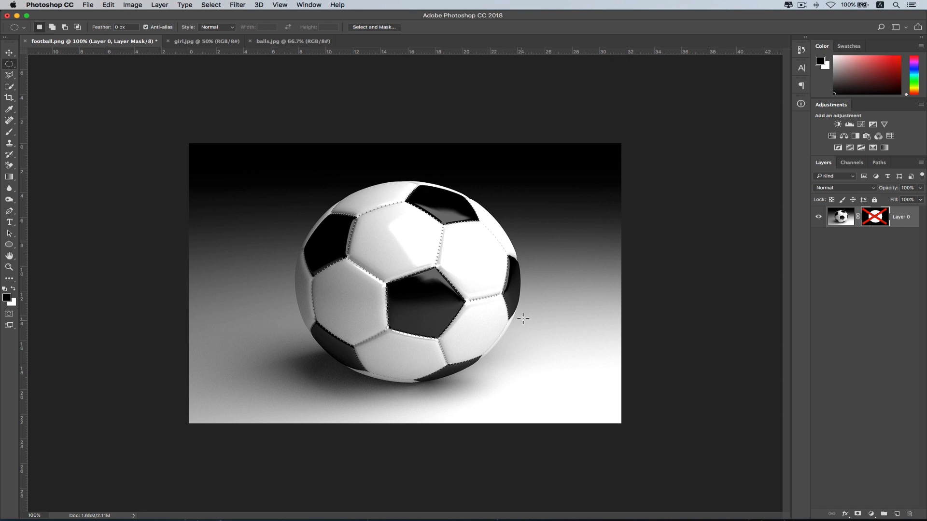
shift+click(874, 217)
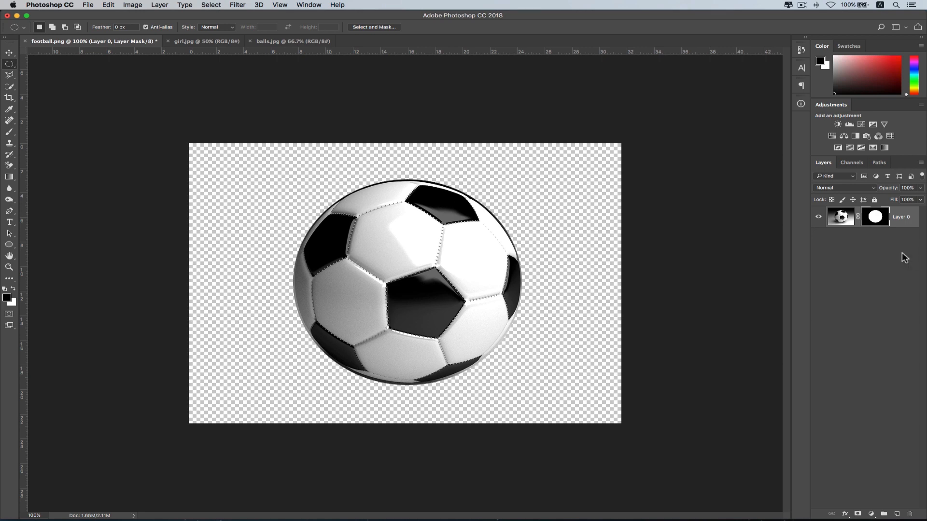
click(848, 219)
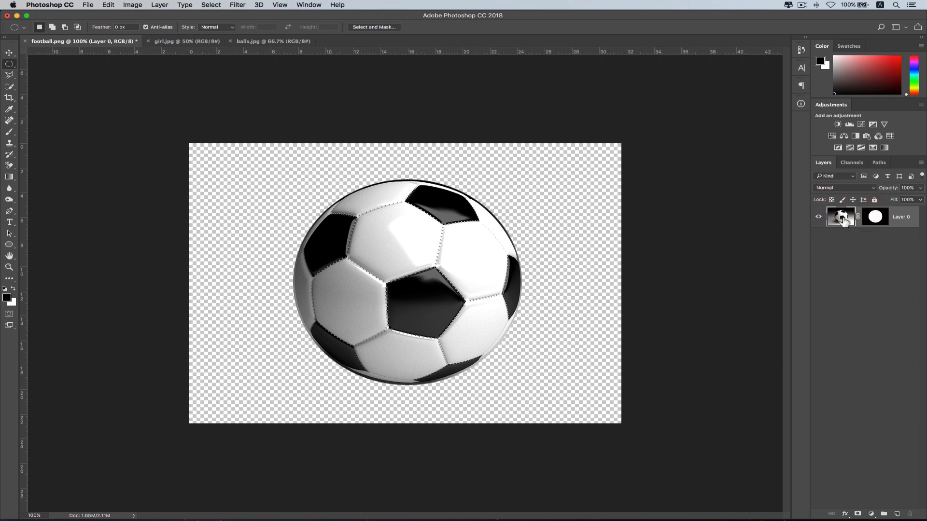
click(874, 217)
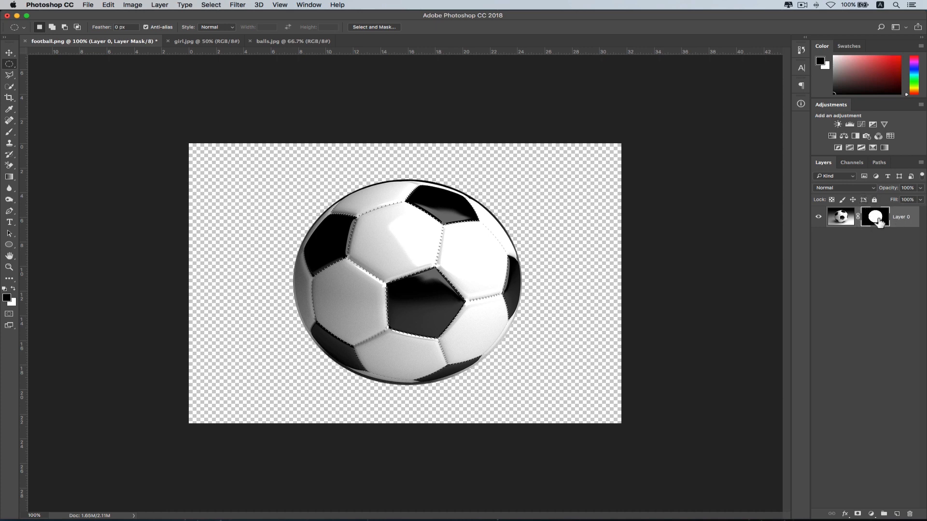
Step: Try the Maximum filter on the football's layer mask, previewing radii between 0.2 and 41.9 pixels and settling at 2.3 pixels
click(238, 6)
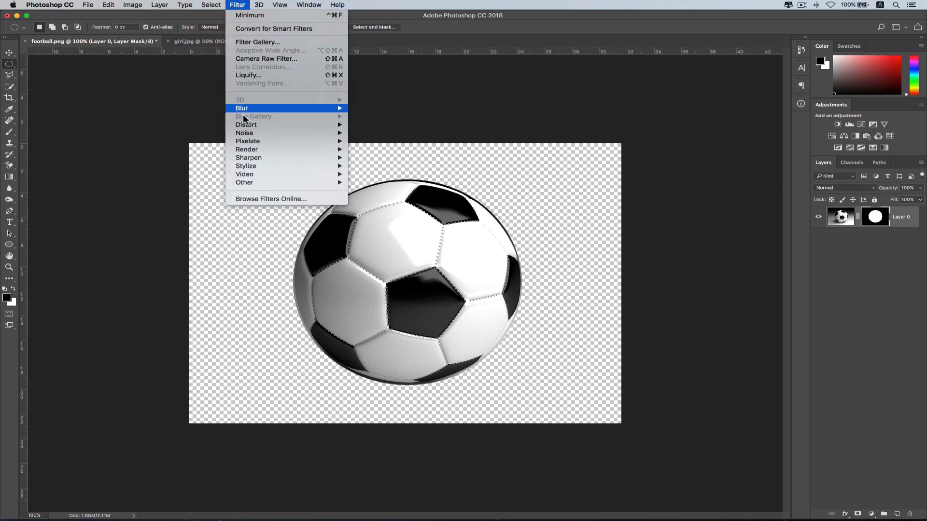
mouse_move(250, 181)
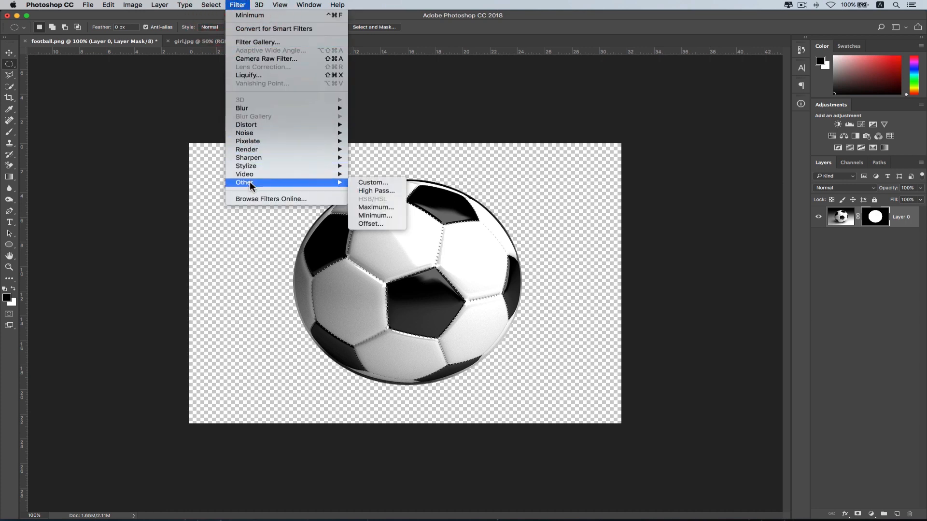
click(389, 207)
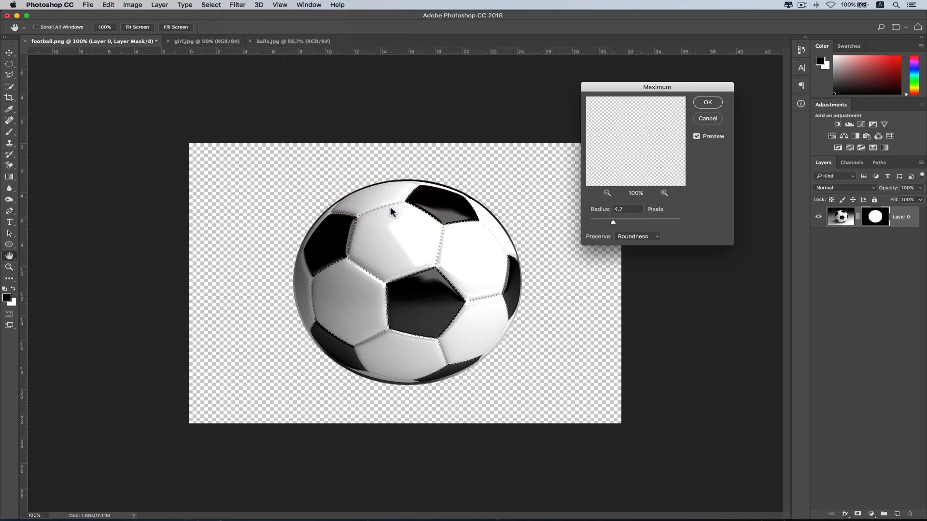
drag(662, 110, 642, 175)
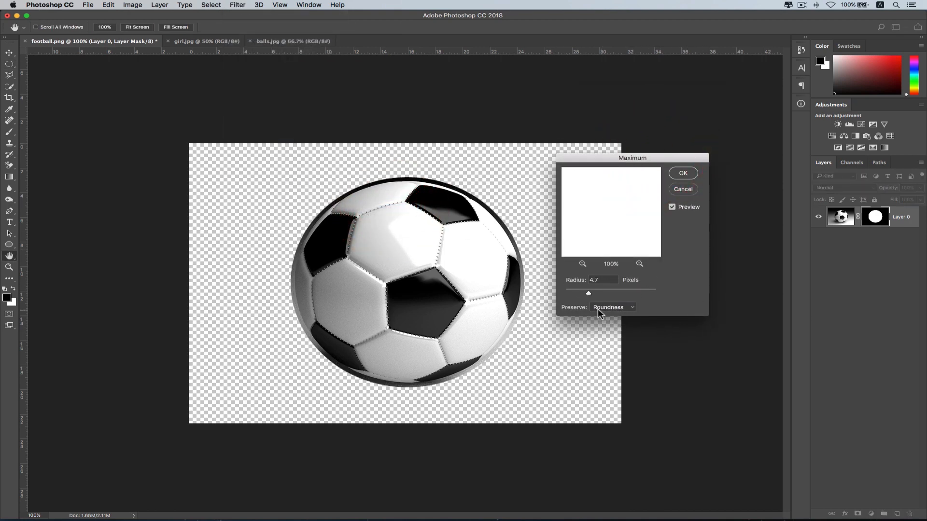
drag(588, 293, 549, 289)
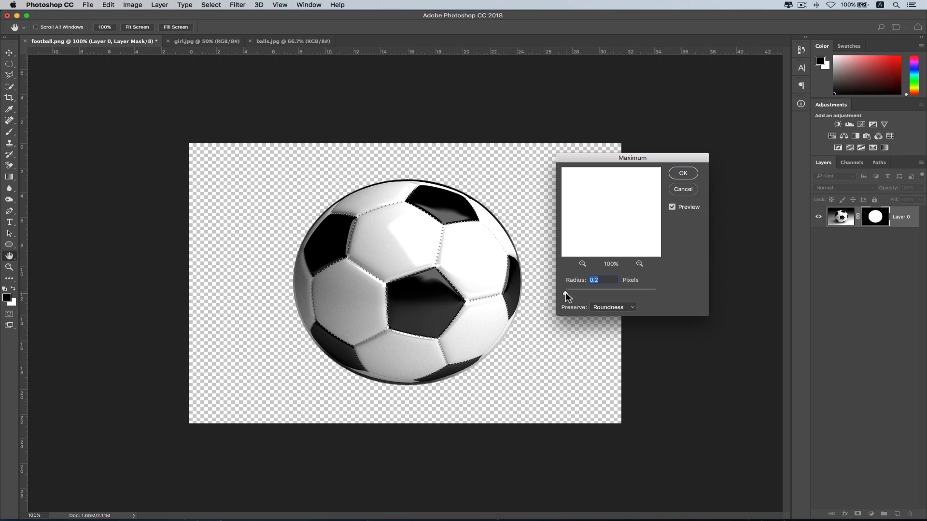
mouse_move(566, 292)
mouse_down()
mouse_move(584, 292)
mouse_move(549, 289)
mouse_move(581, 292)
mouse_up()
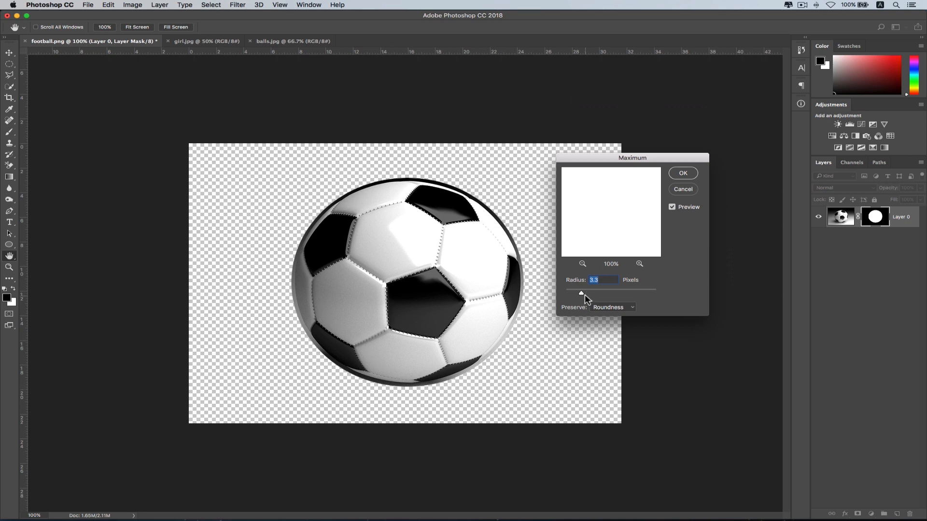
mouse_move(582, 294)
mouse_down()
mouse_move(554, 292)
mouse_move(627, 296)
mouse_move(598, 296)
mouse_up()
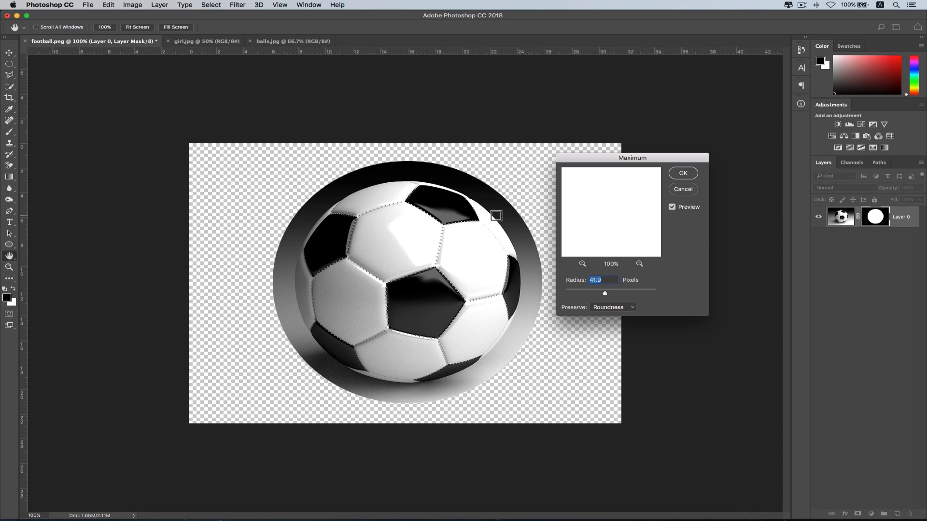
drag(604, 296, 577, 295)
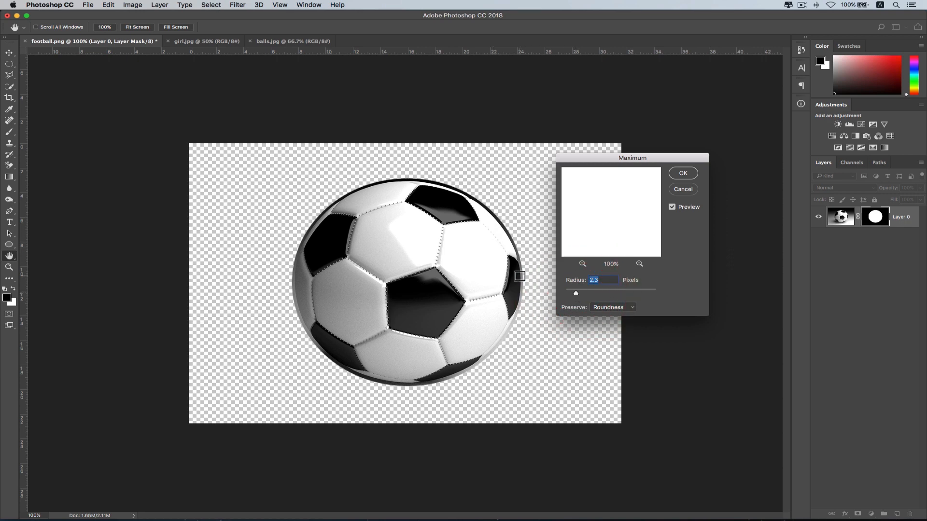
Step: Try preserving Squareness in the Maximum filter and cancel the filter without applying it
click(631, 309)
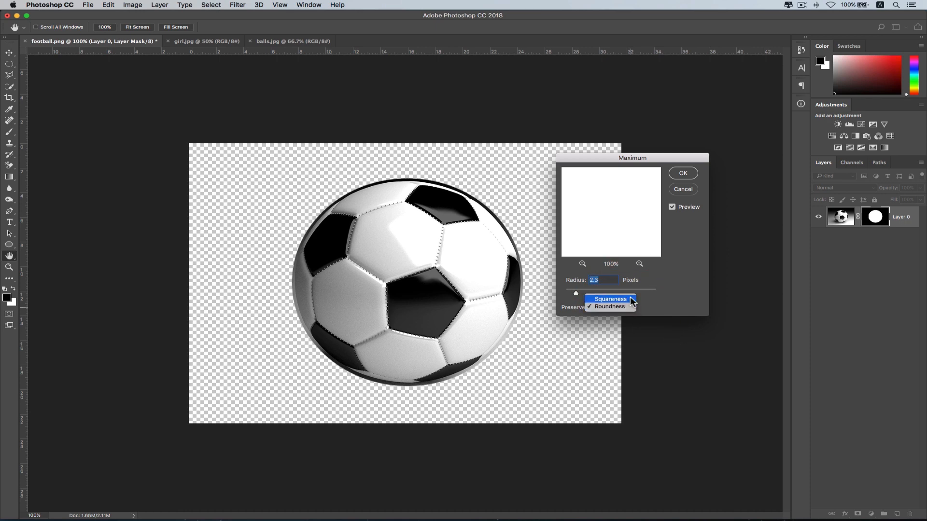
click(610, 300)
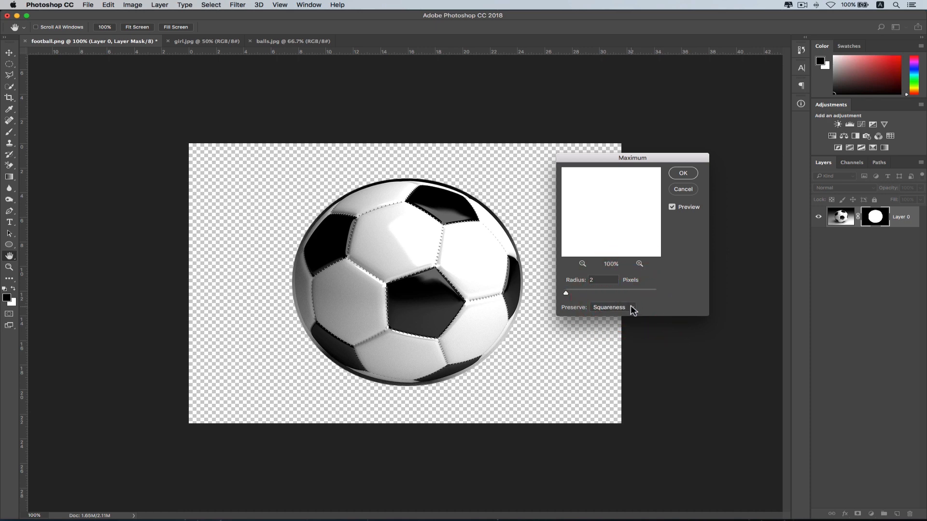
click(631, 309)
click(627, 313)
click(683, 189)
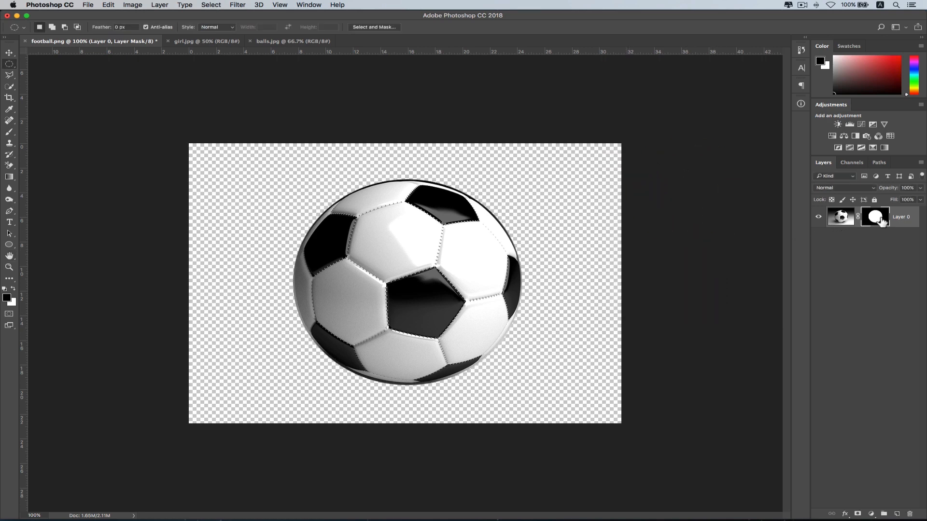
Step: Shrink the football's layer mask with the Minimum filter at a radius of 4.4 pixels, preserving Roundness
click(238, 8)
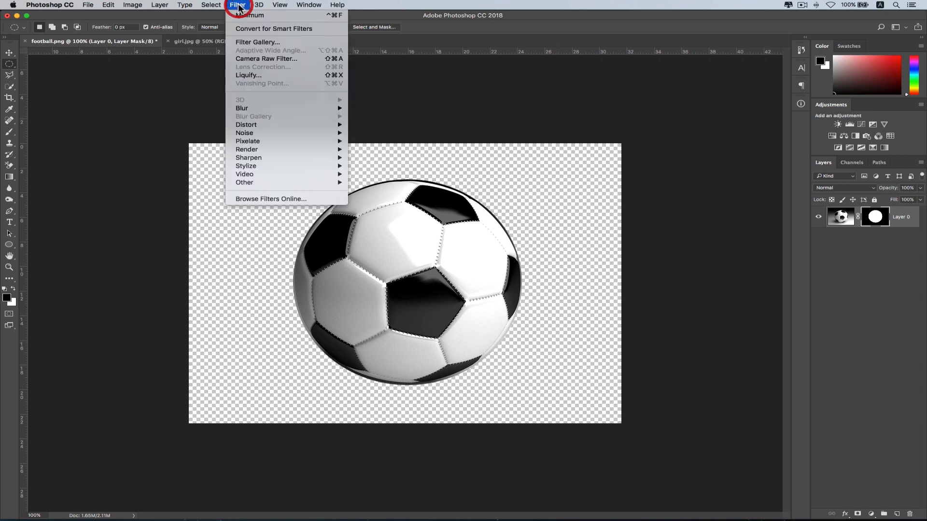
mouse_move(267, 183)
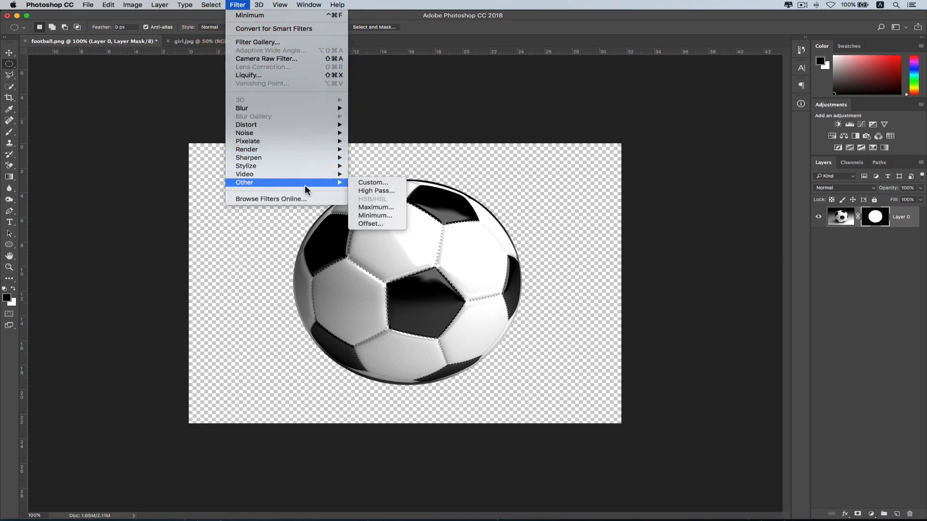
click(366, 215)
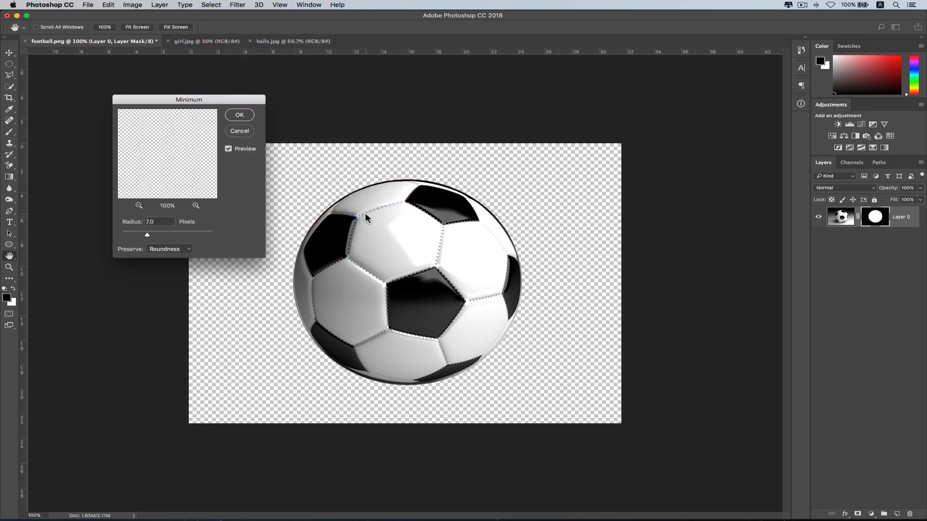
drag(227, 99, 742, 129)
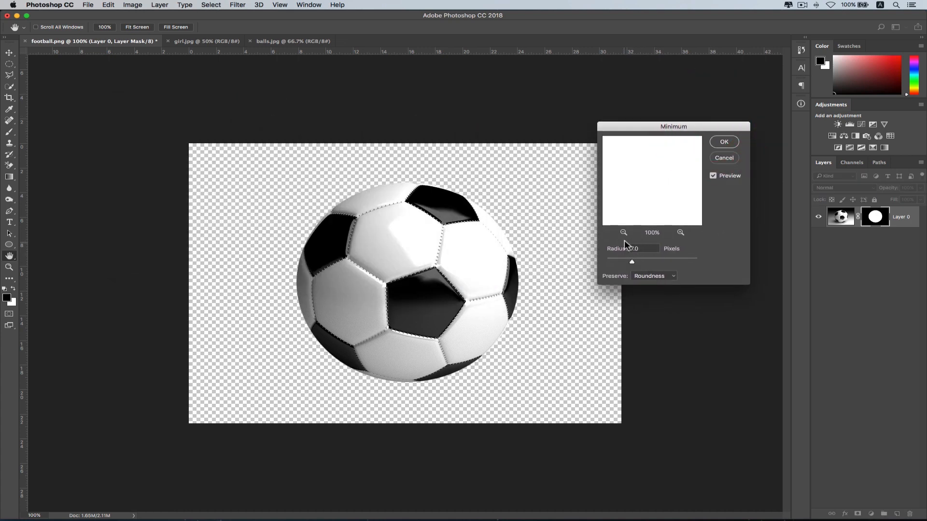
drag(635, 261, 595, 261)
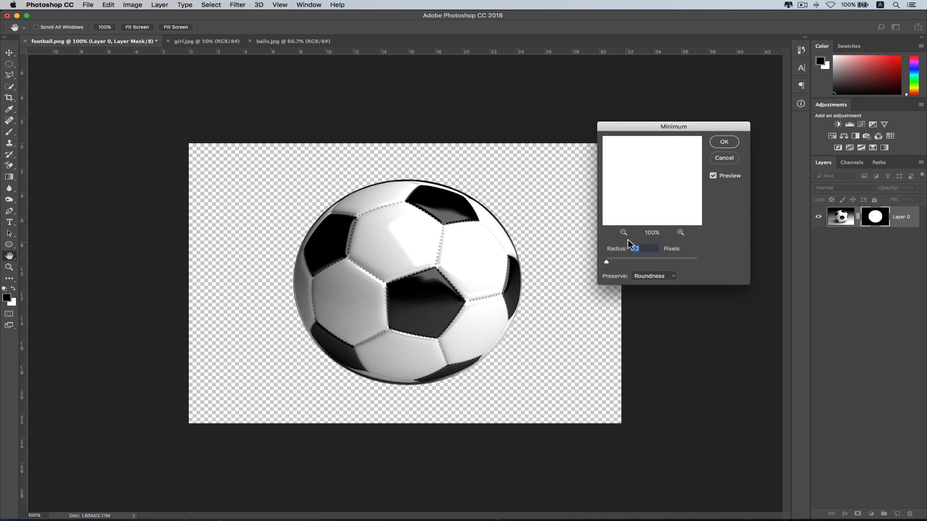
drag(609, 262, 622, 264)
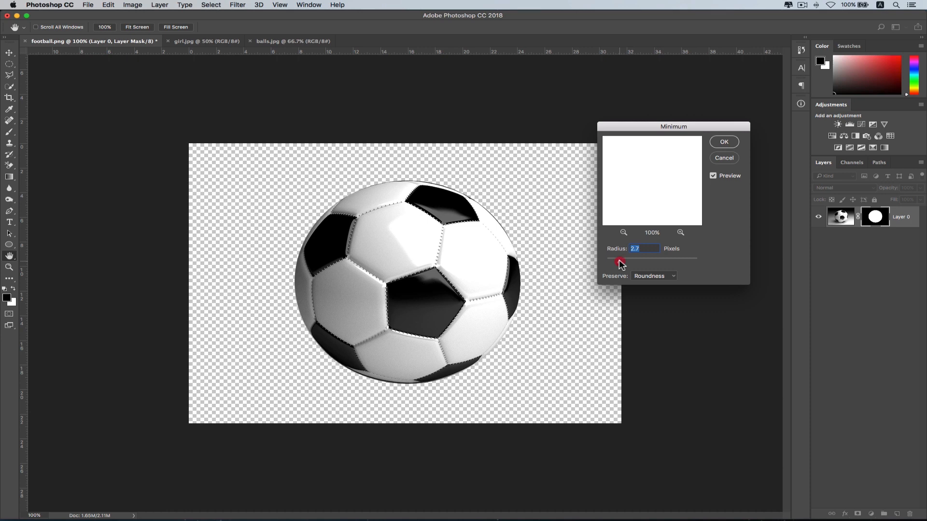
drag(619, 261, 627, 261)
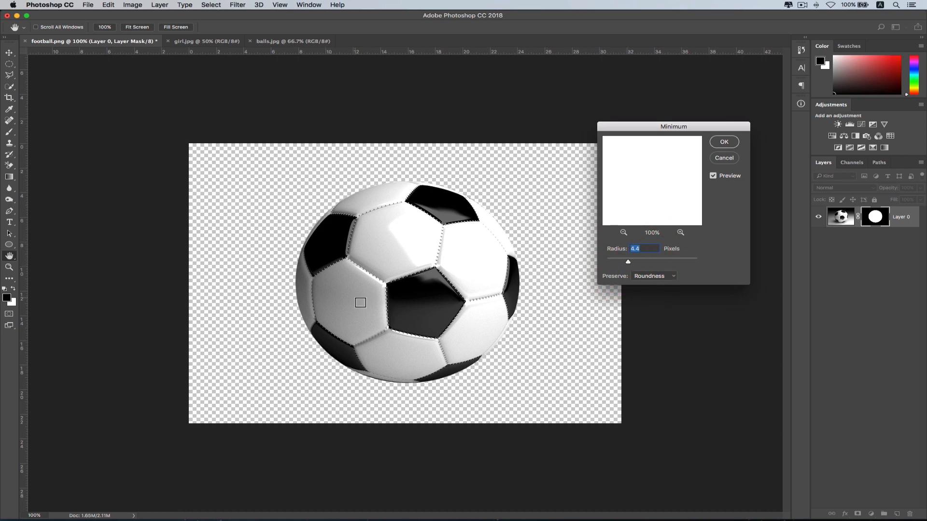
click(721, 141)
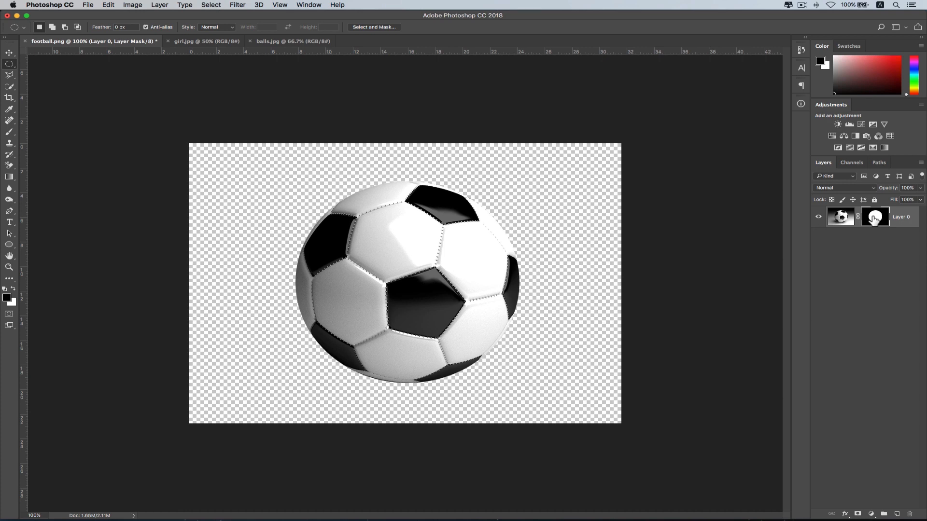
Step: Add a black (000000) Solid Color fill layer and place it beneath the football layer
click(871, 513)
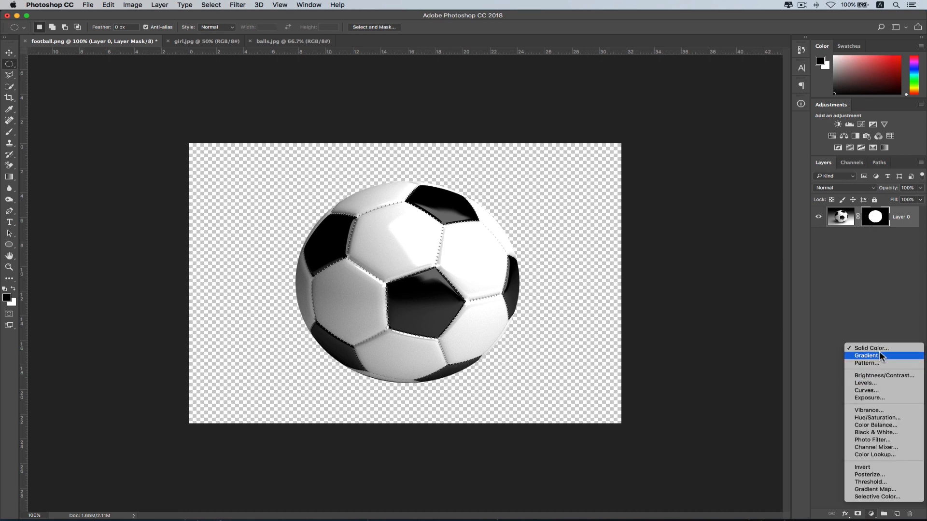
click(879, 348)
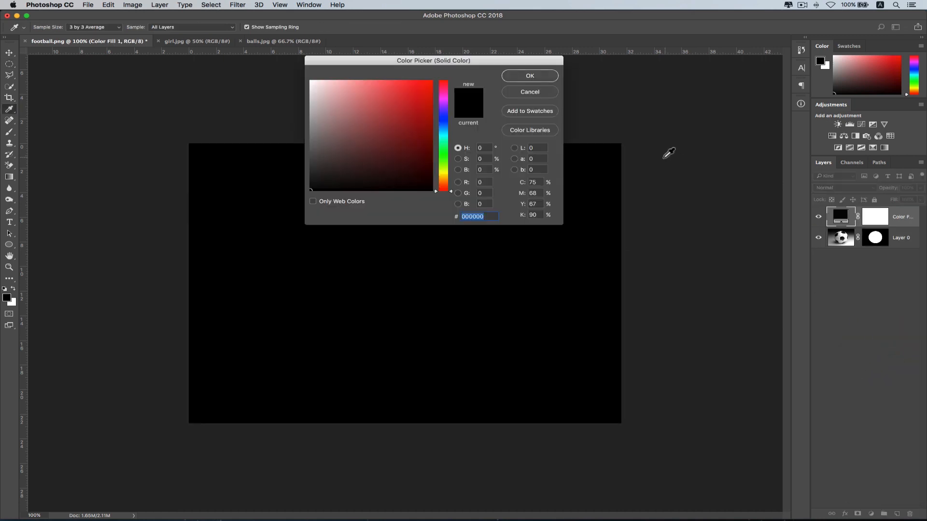
click(542, 77)
drag(903, 220, 888, 256)
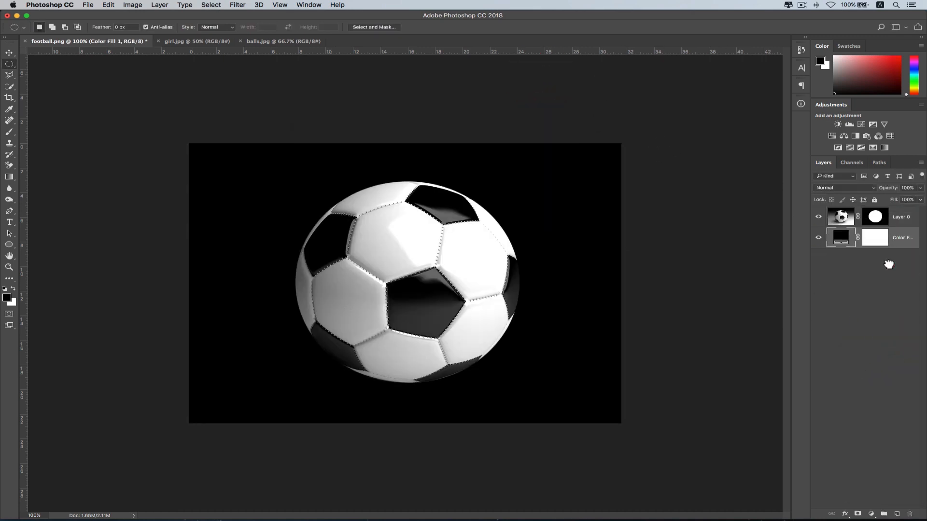
Step: Change the Solid Color fill layer beneath the football to white (ffffff)
double_click(844, 242)
drag(357, 99, 249, 52)
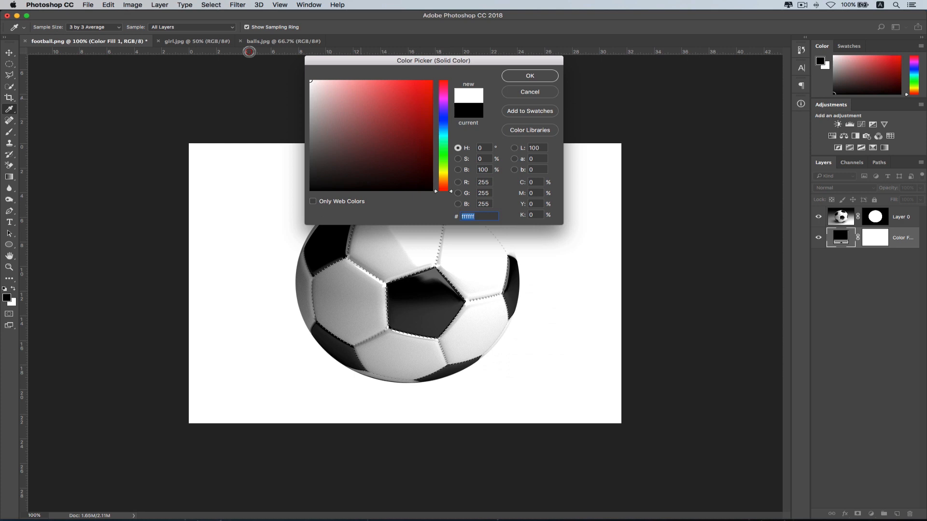
click(520, 76)
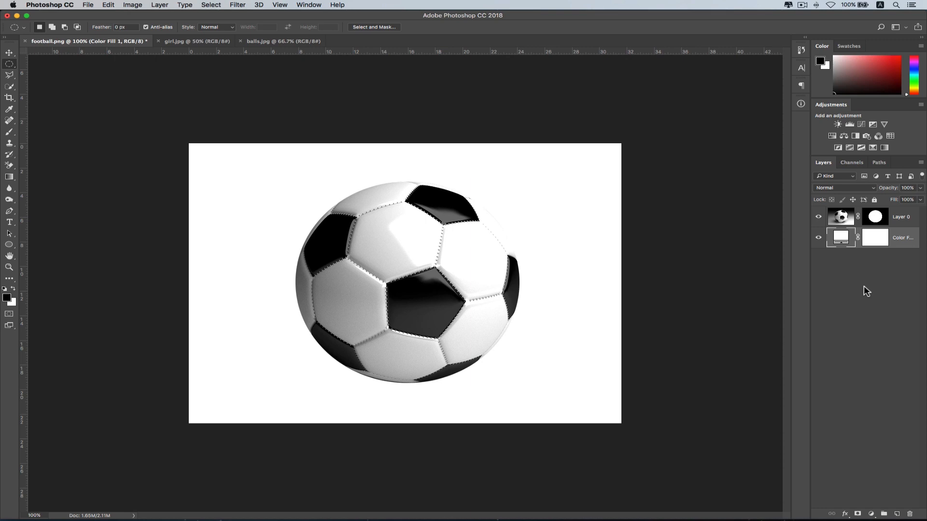
Step: View the football's layer mask on its own, and return to the normal image view
alt+click(875, 217)
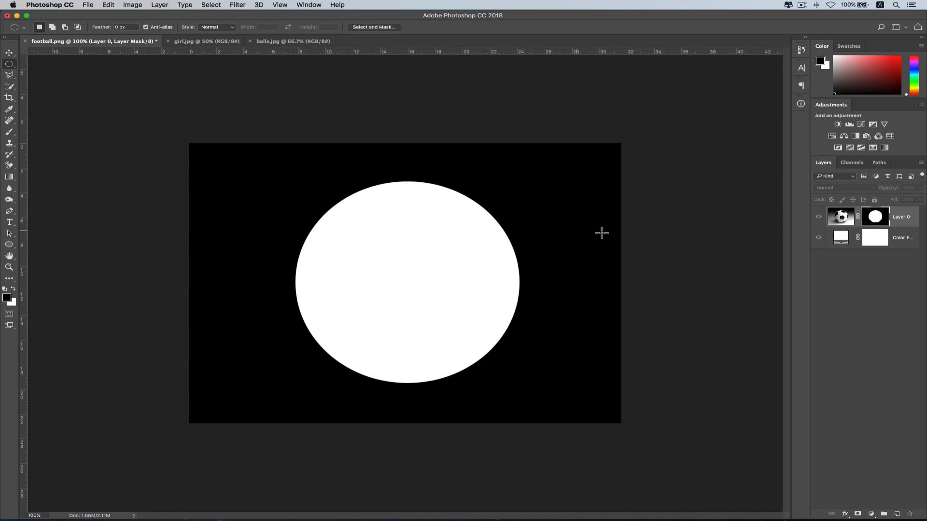
alt+click(875, 217)
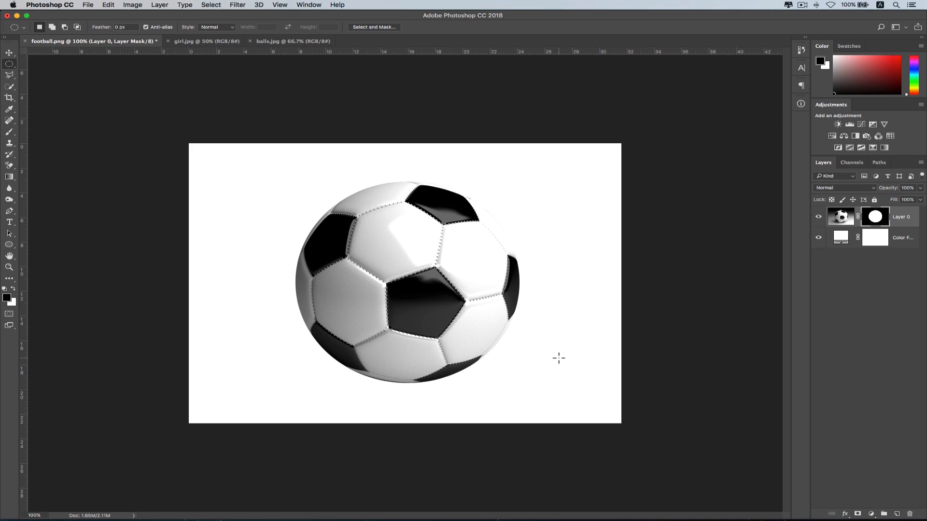
key(h)
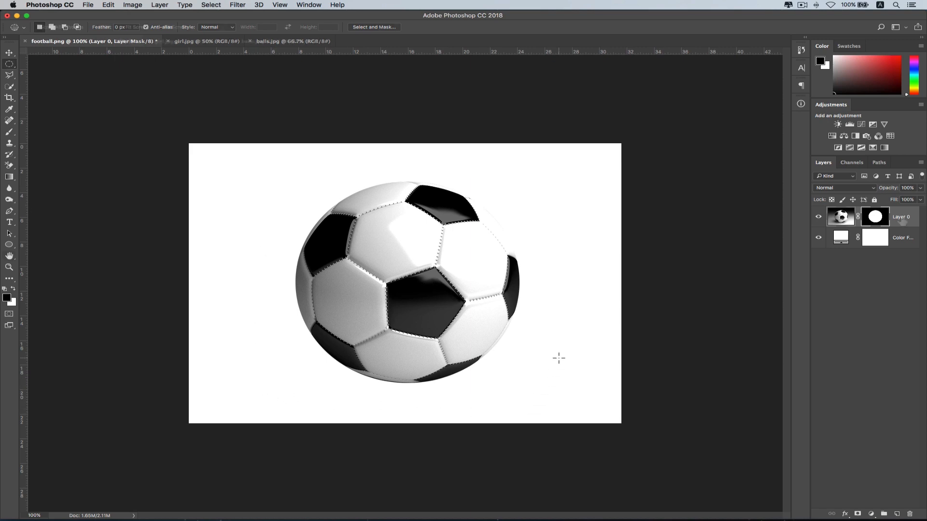
click(902, 218)
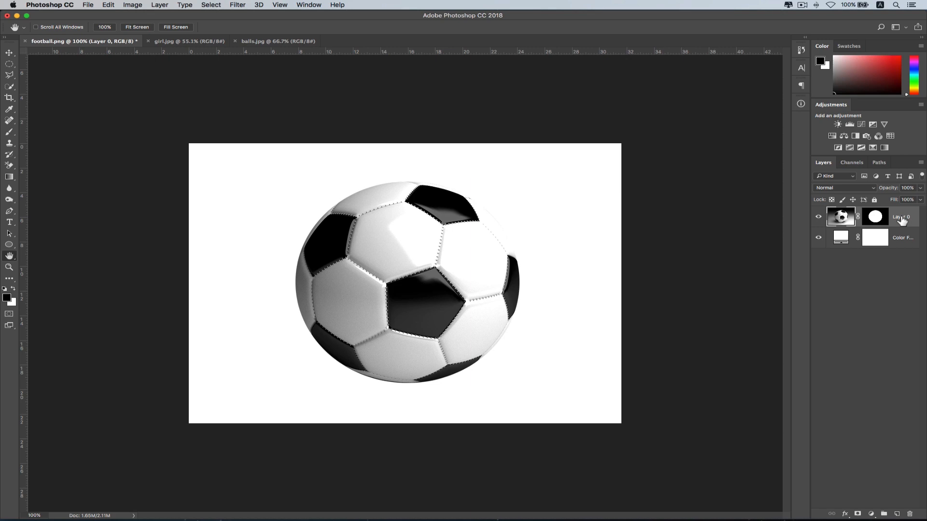
click(238, 5)
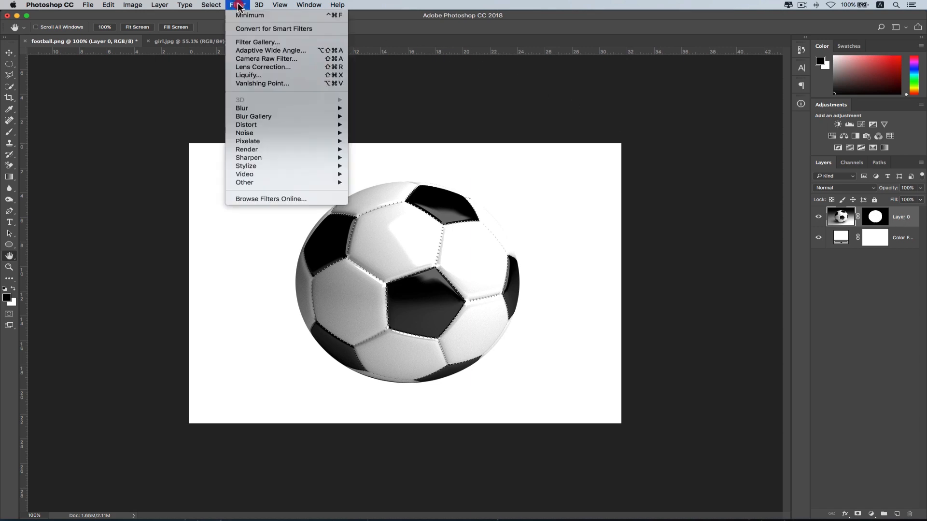
mouse_move(242, 180)
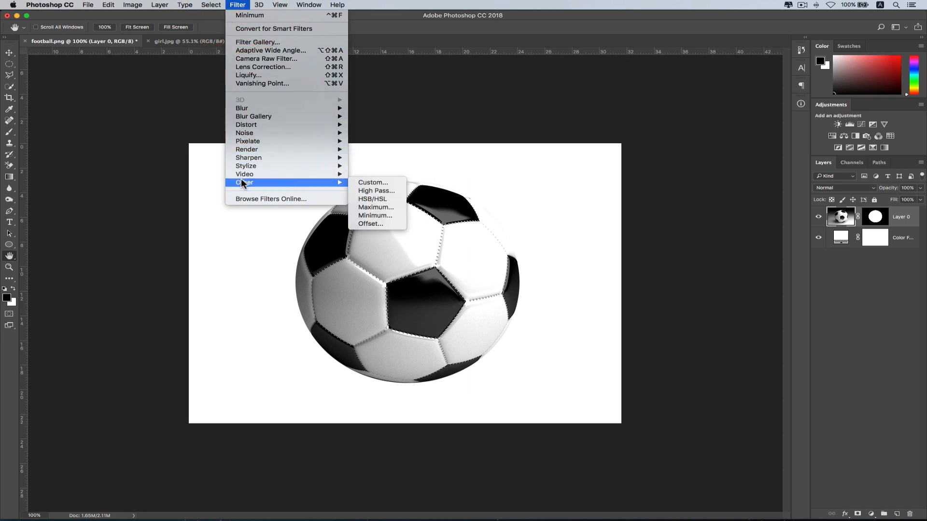
click(370, 215)
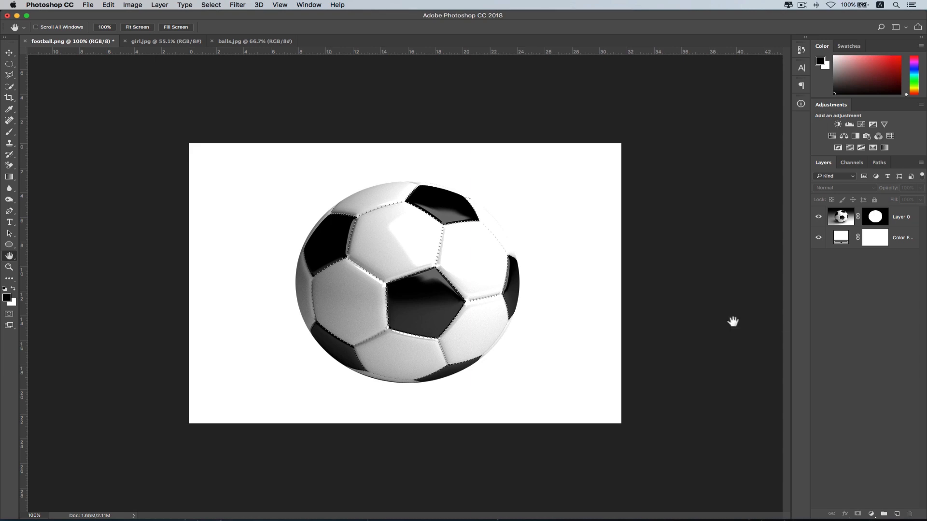
Step: Switch to the girl.jpg document and unlock its Background into a regular layer
click(181, 43)
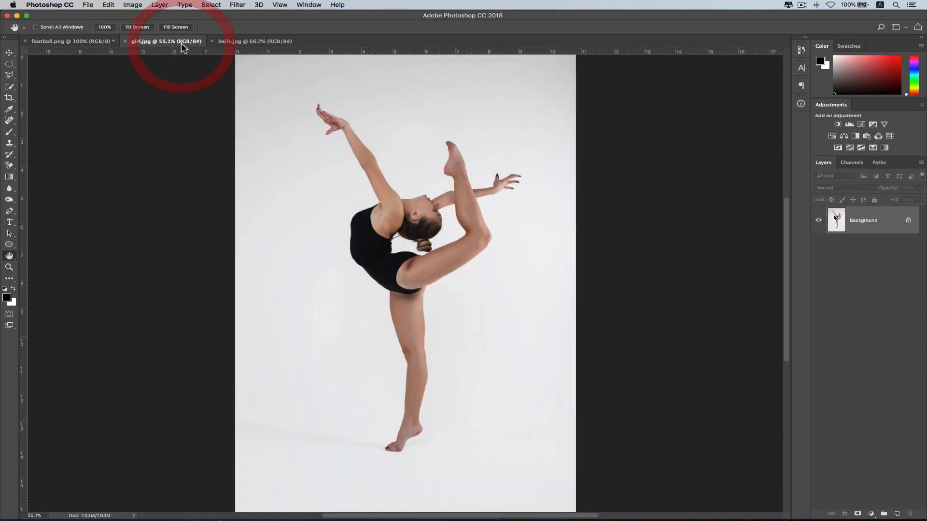
click(840, 306)
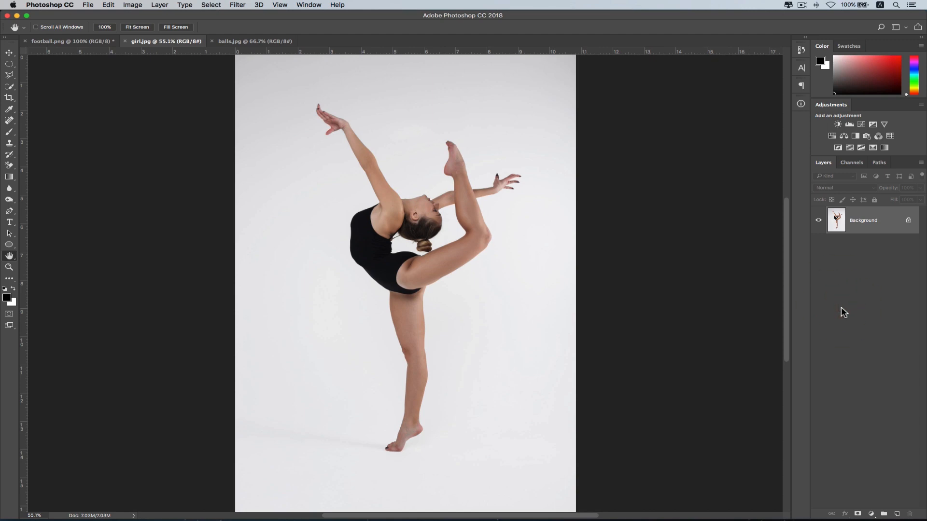
click(908, 220)
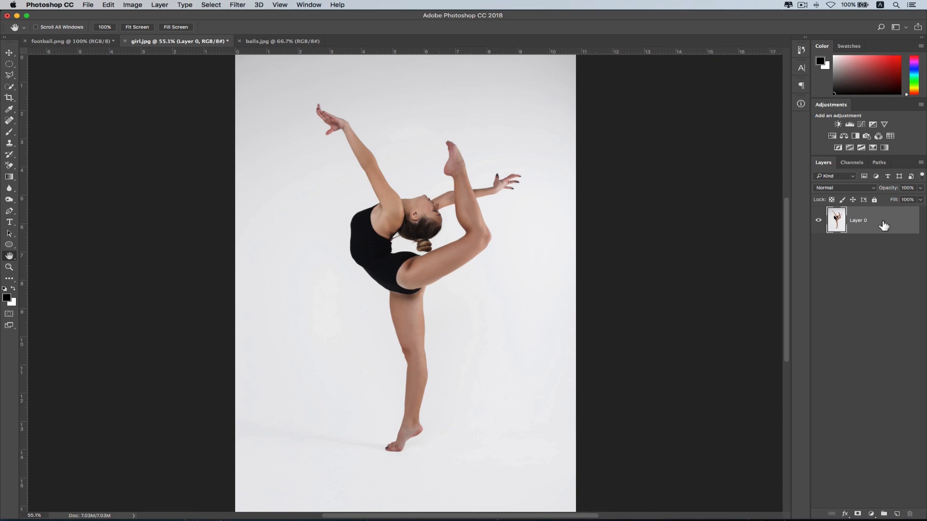
Step: Select the gymnast's arms, body and legs using the Quick Selection tool with an enlarged brush
key(w)
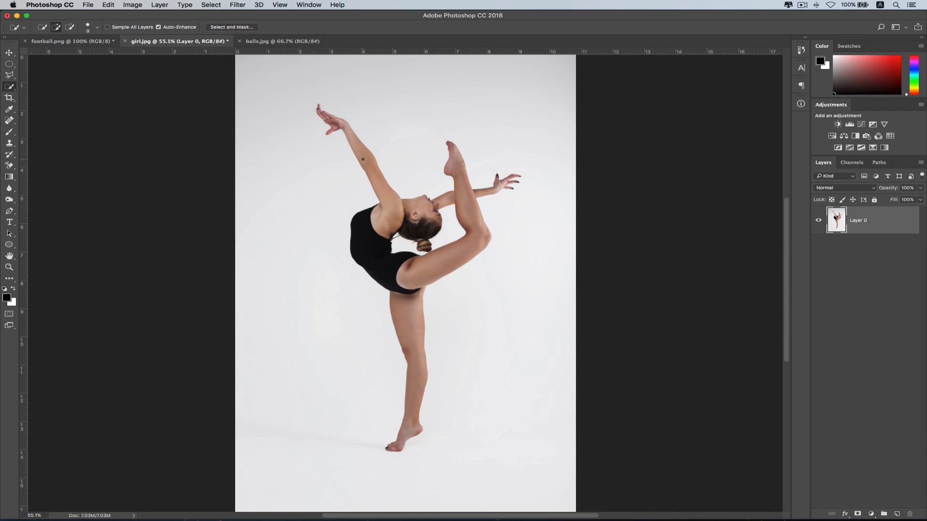
key(bracketright)
key(bracketright)
key(bracketright)
mouse_move(332, 122)
mouse_down()
mouse_move(347, 127)
mouse_move(392, 203)
mouse_move(453, 199)
mouse_move(480, 234)
mouse_move(425, 247)
mouse_move(397, 270)
mouse_move(371, 253)
mouse_up()
click(451, 203)
drag(415, 313, 413, 381)
Step: With a smaller brush, subtract the background beside the upraised arm's wrist and add the missing fingertip to the selection
key(super+minus)
key(super+plus)
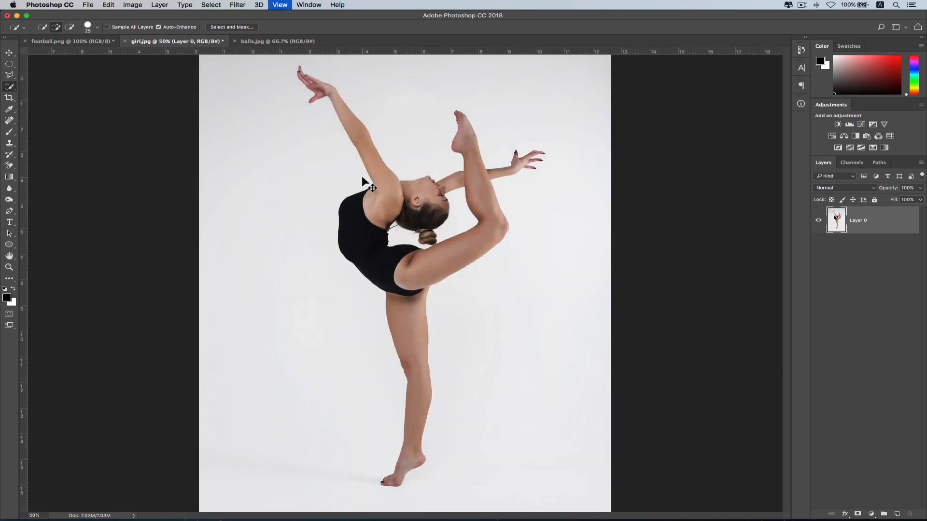
key(super+plus)
key(super+plus)
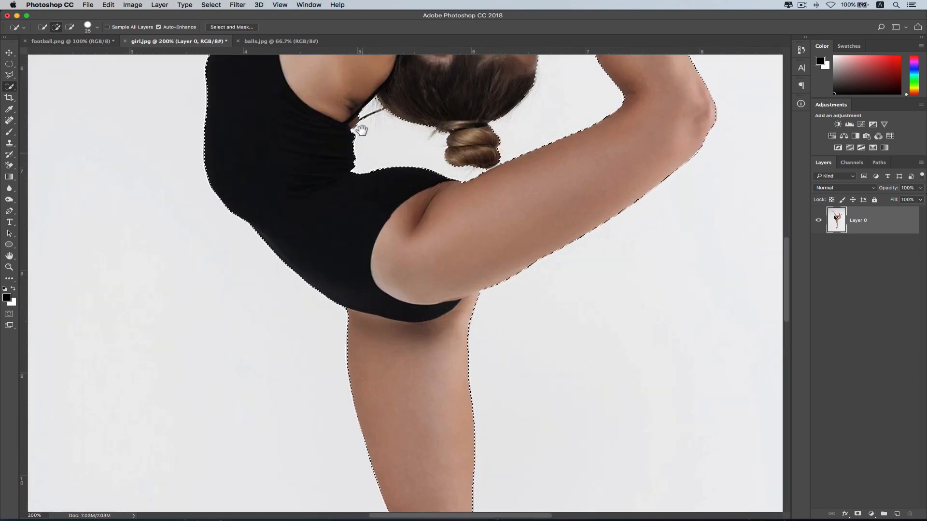
drag(361, 131, 552, 381)
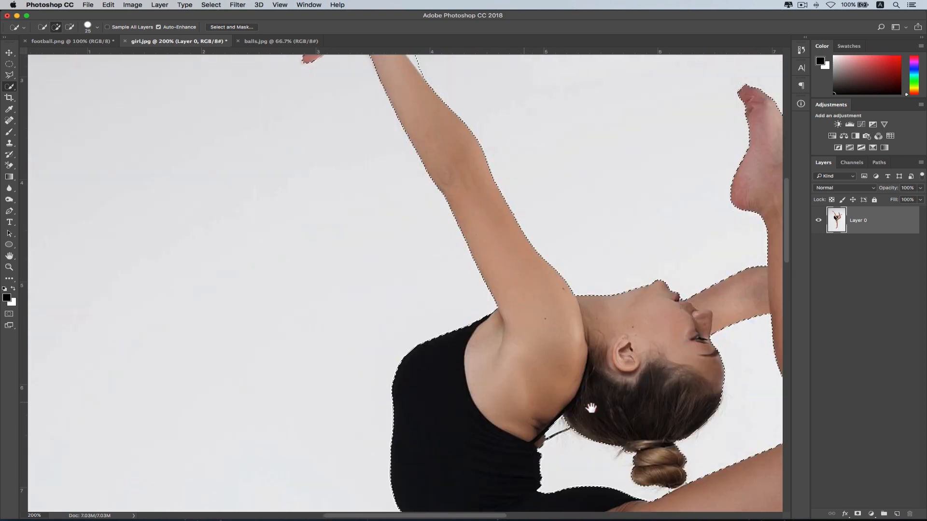
drag(591, 408, 606, 424)
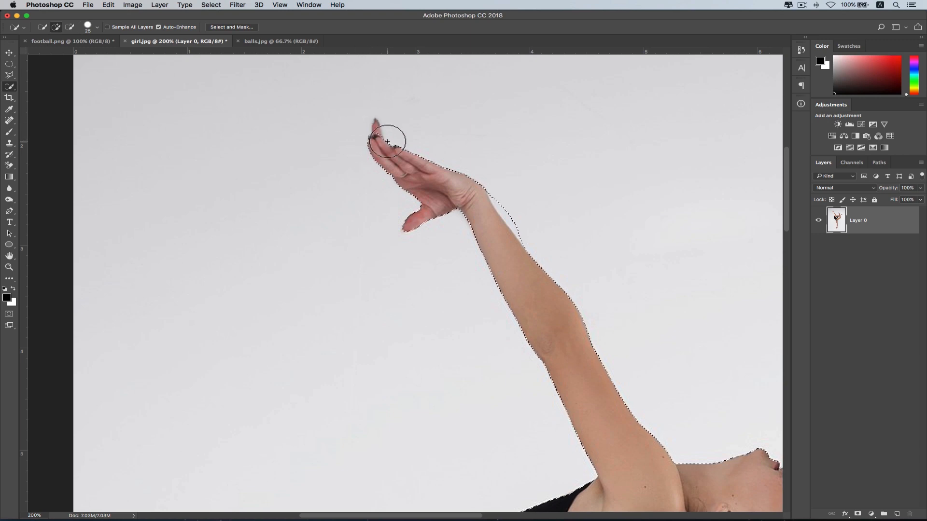
key(bracketleft)
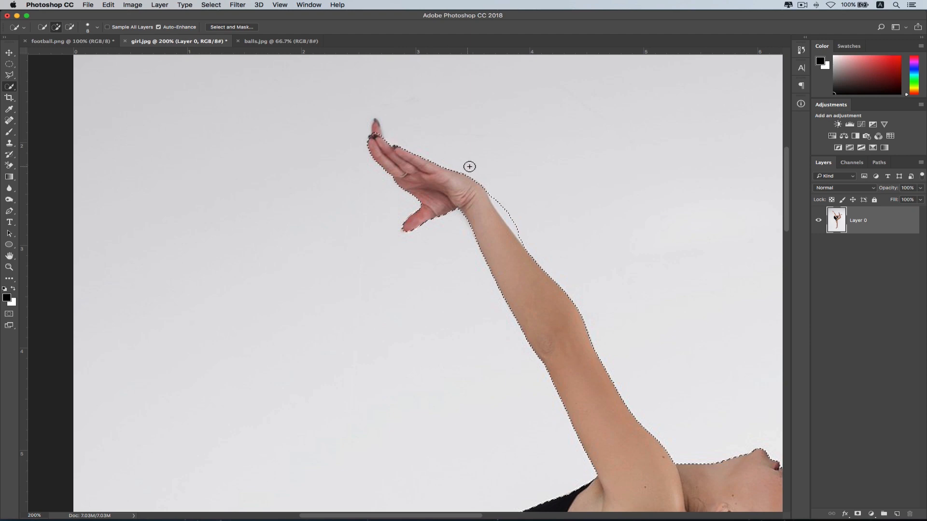
key(alt)
alt+click(521, 234)
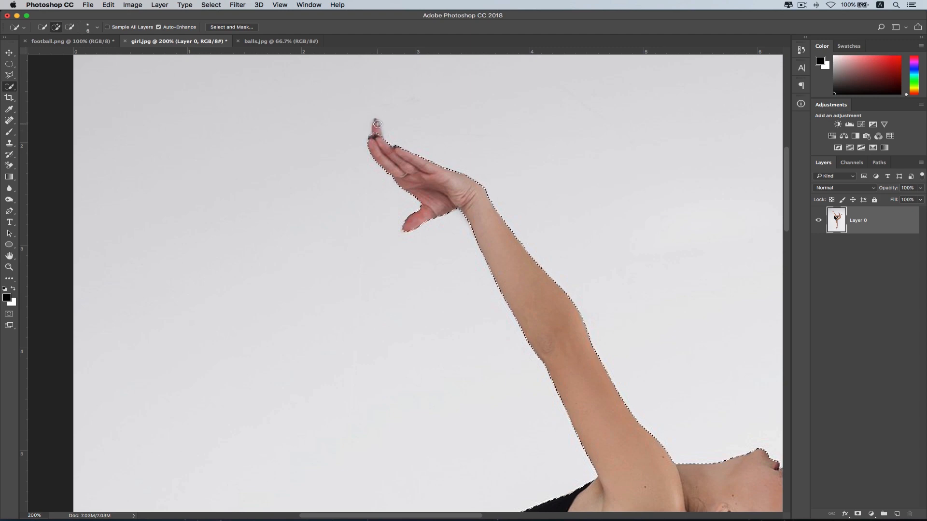
click(380, 139)
Step: Refine the selection at the outstretched hand behind the leg, adding the thumb's nail and subtracting the background between the fingers
key(super+minus)
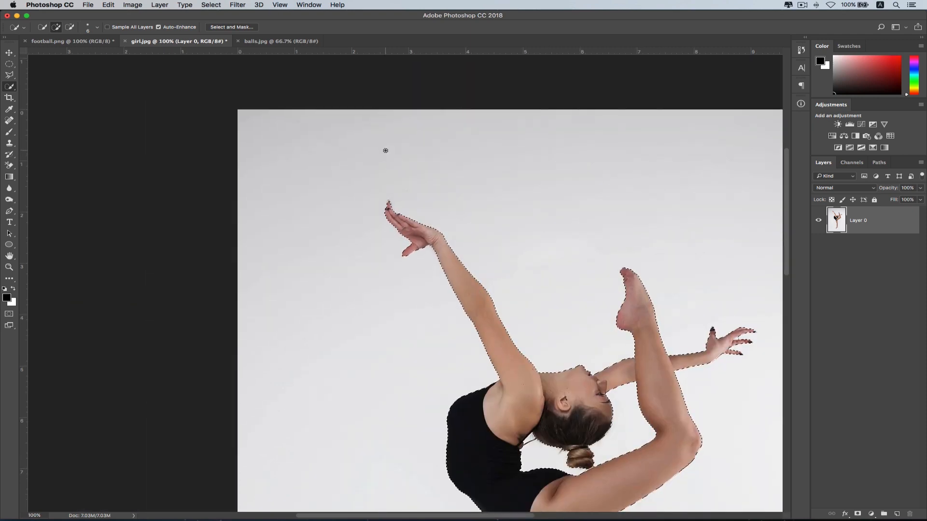
drag(606, 290, 532, 197)
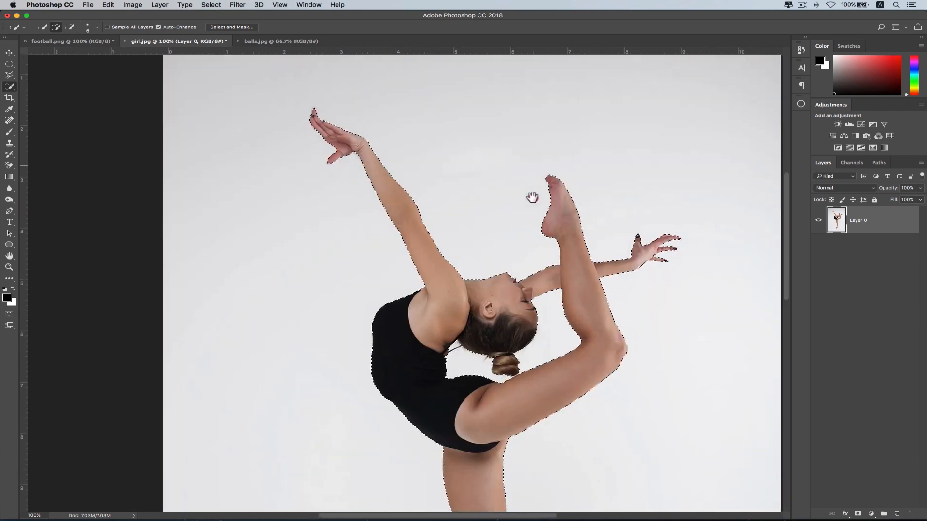
click(532, 198)
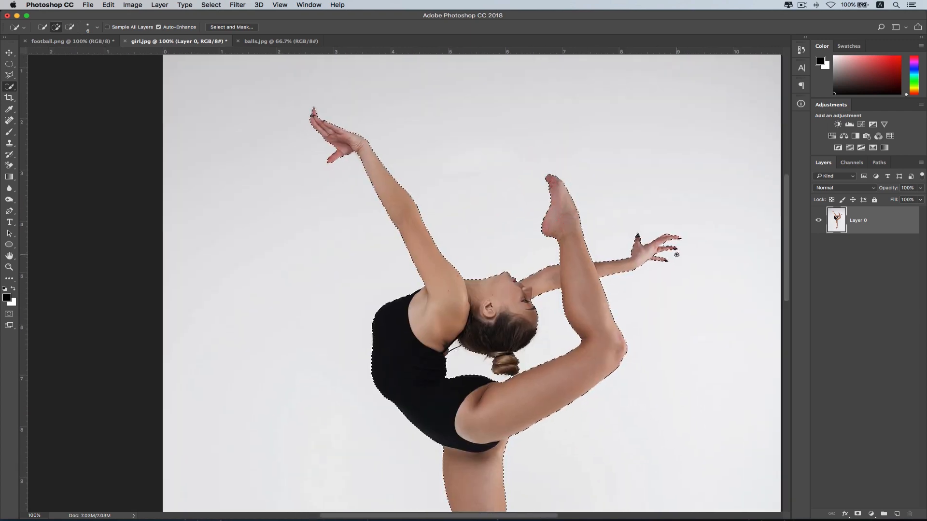
key(super+plus)
mouse_move(656, 279)
mouse_down()
mouse_move(489, 296)
mouse_move(426, 290)
mouse_move(442, 289)
mouse_up()
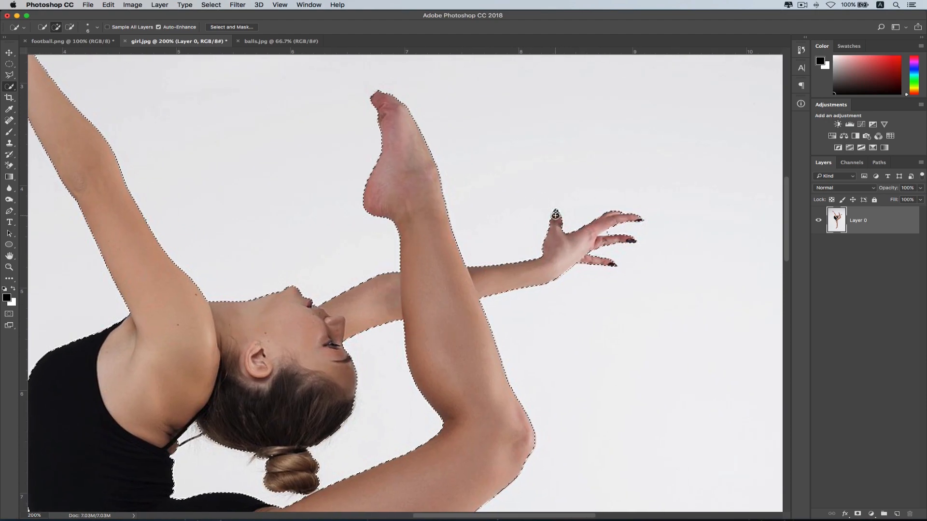
click(555, 214)
key(alt)
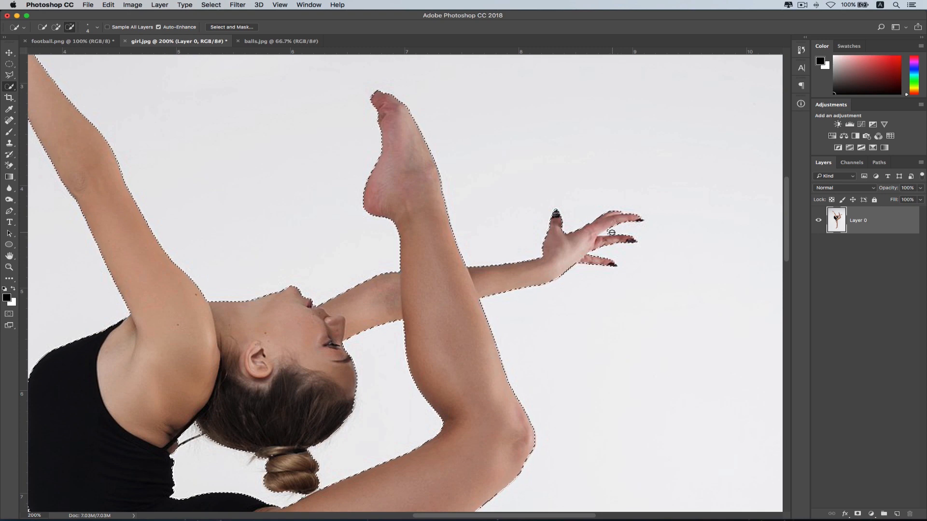
click(606, 235)
drag(606, 235, 604, 235)
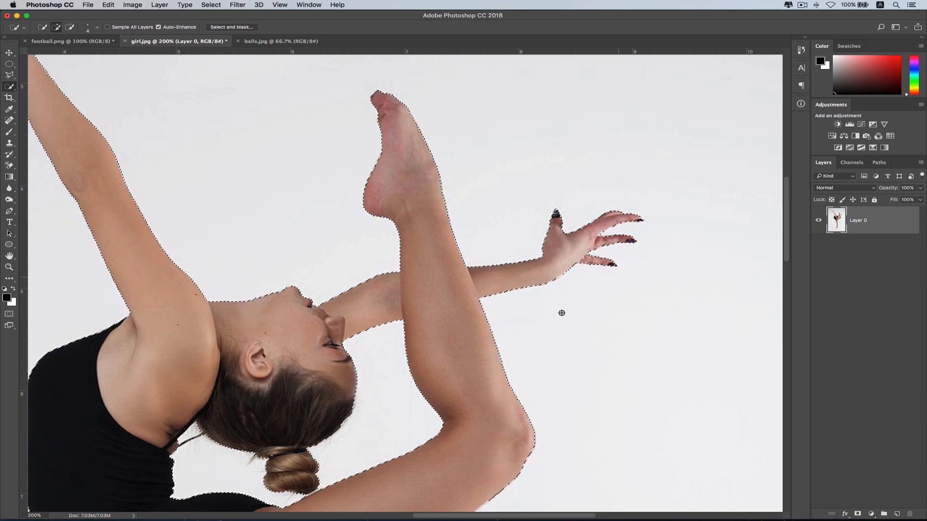
Step: Check the selection down to the standing foot and add a layer mask to the gymnast's layer from it
drag(492, 370, 629, 205)
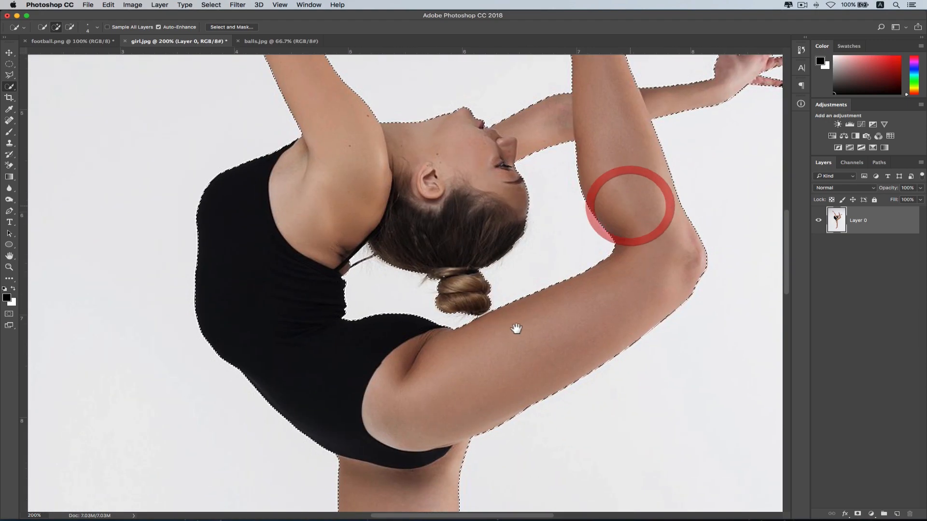
drag(486, 373, 533, 206)
drag(522, 337, 554, 205)
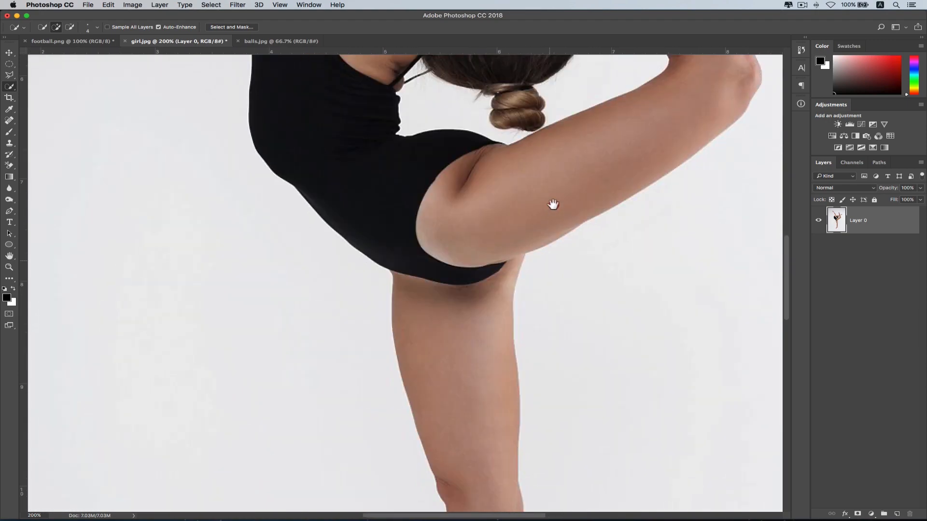
drag(555, 314, 556, 212)
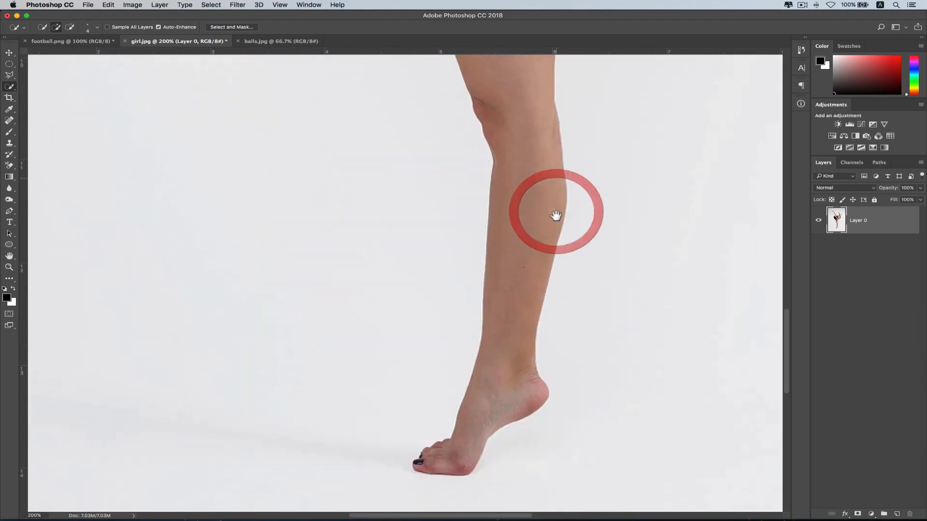
key(super+minus)
key(super+minus)
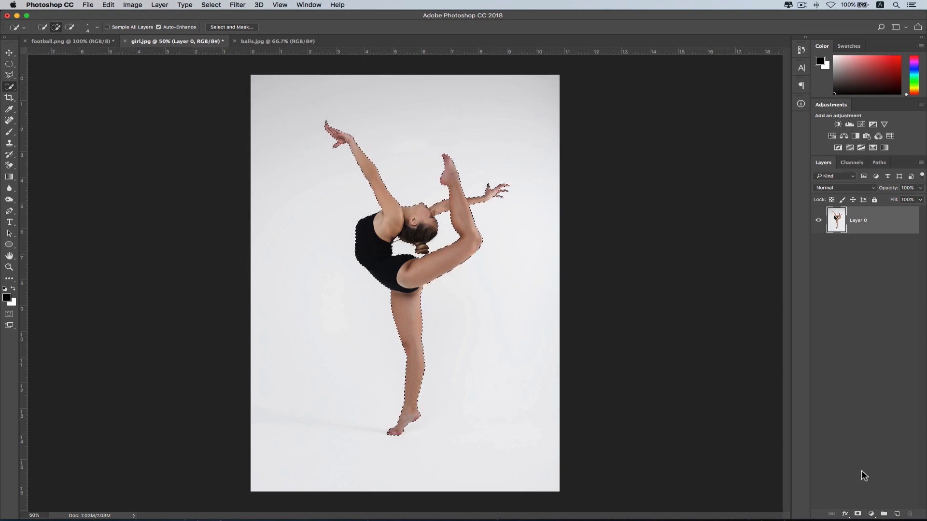
click(857, 514)
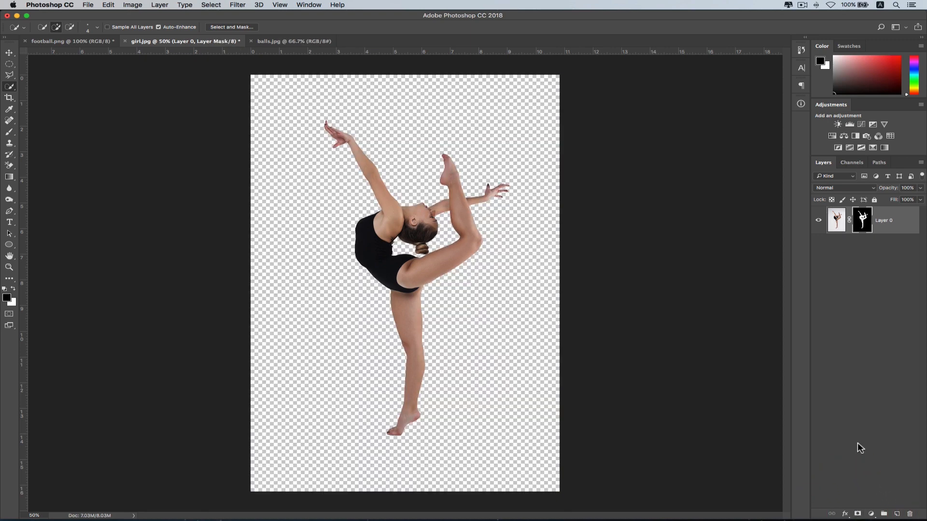
Step: Examine the cut-out edges up close along the gymnast's torso, head, arms and raised foot
click(9, 267)
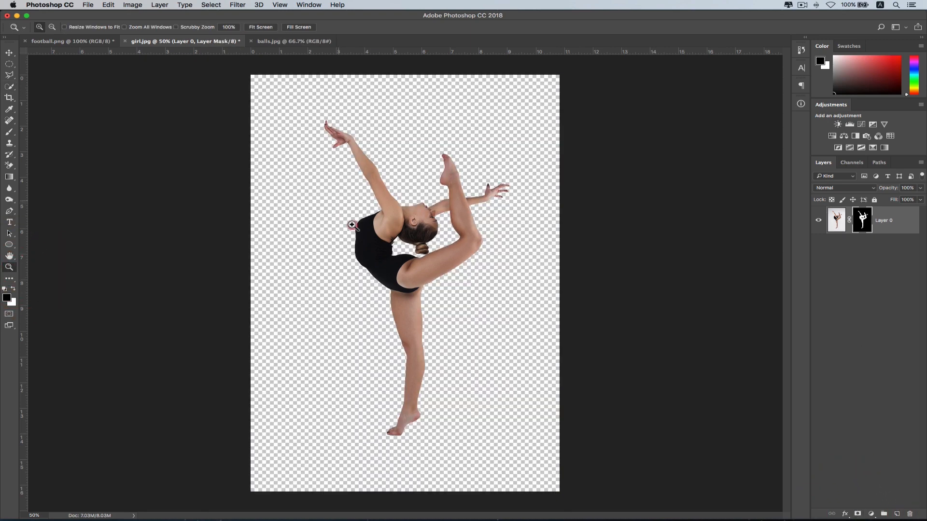
drag(337, 208, 489, 324)
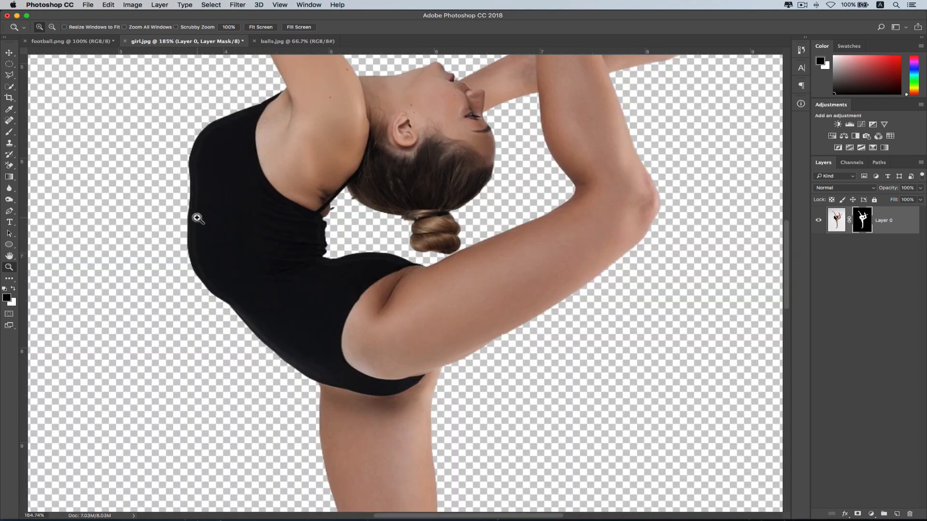
drag(360, 173, 367, 292)
drag(410, 160, 447, 317)
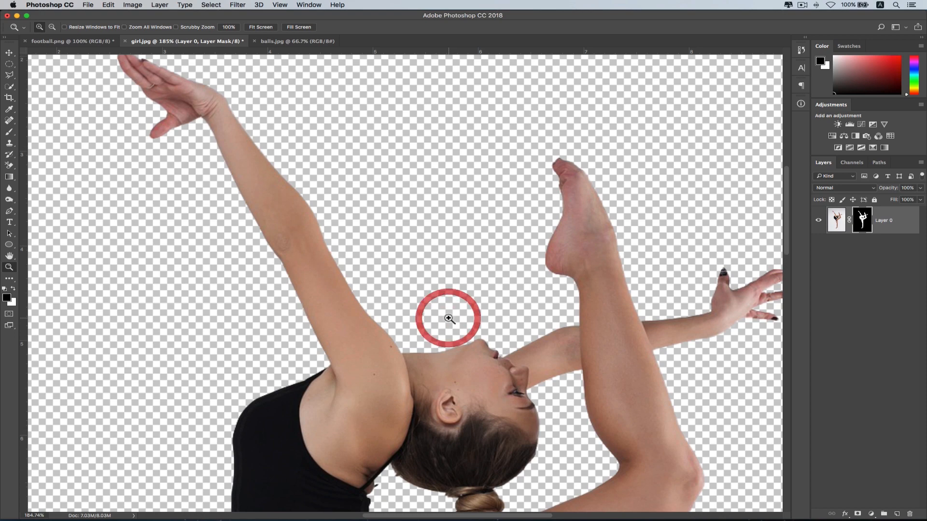
drag(488, 229, 454, 278)
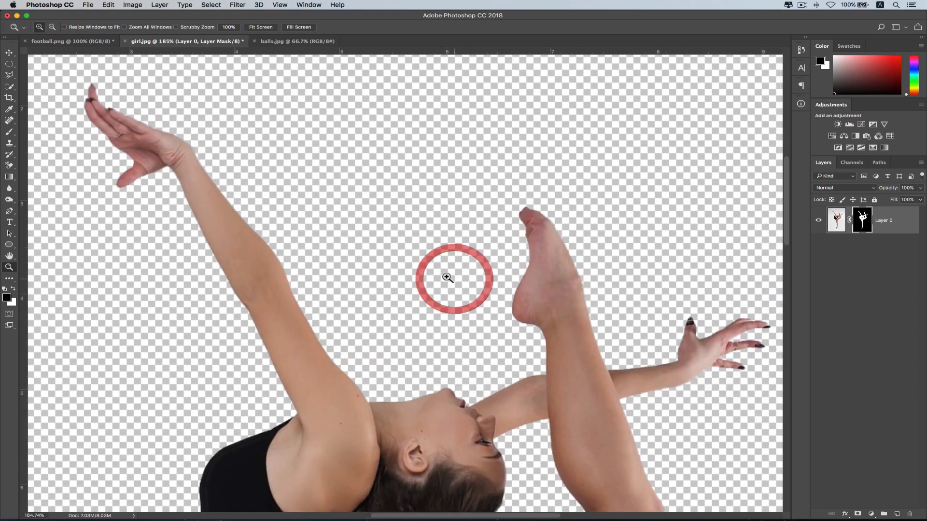
key(super+minus)
key(super+minus)
key(super+minus)
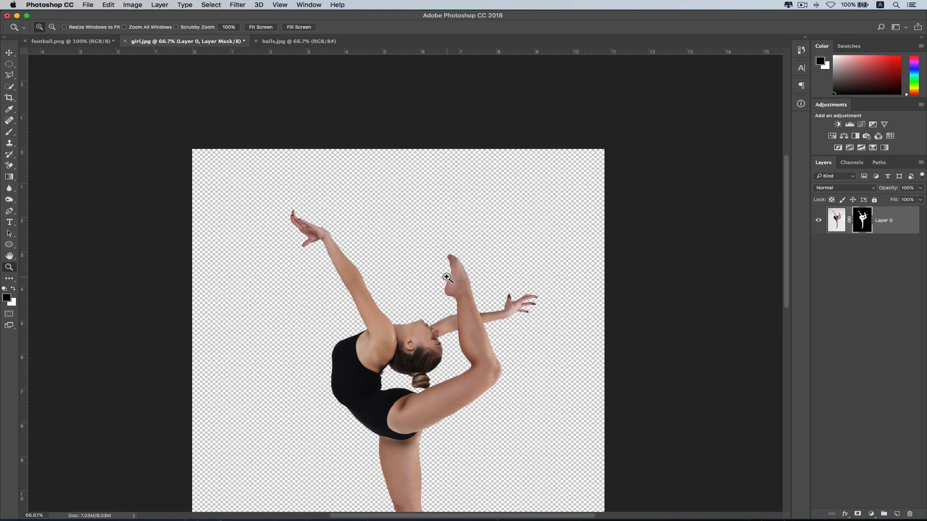
Step: Add a black (#000000) Solid Color fill layer and move it beneath the masked gymnast layer
drag(471, 335, 483, 188)
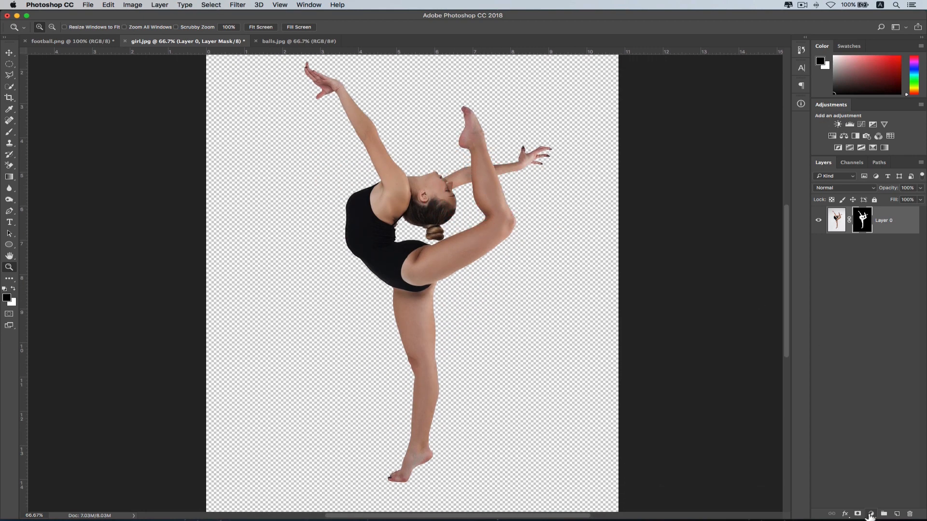
click(871, 514)
click(874, 349)
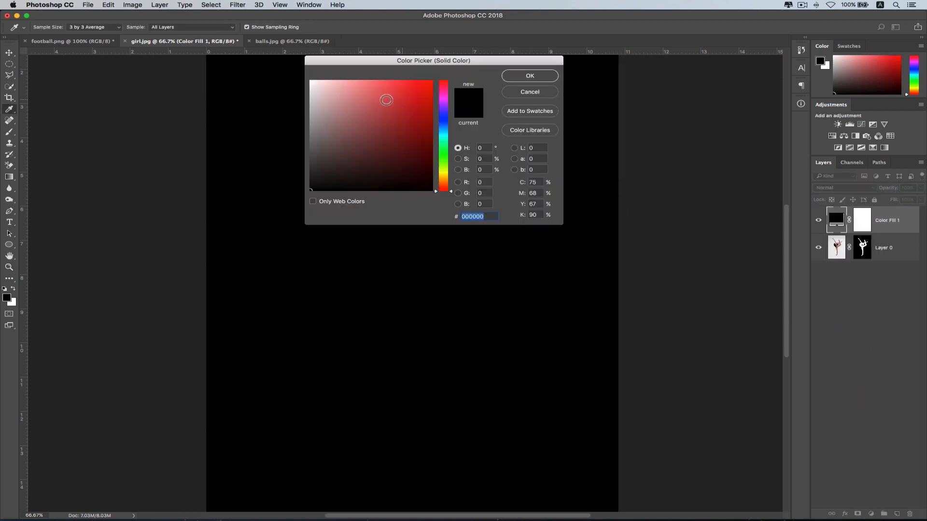
click(521, 75)
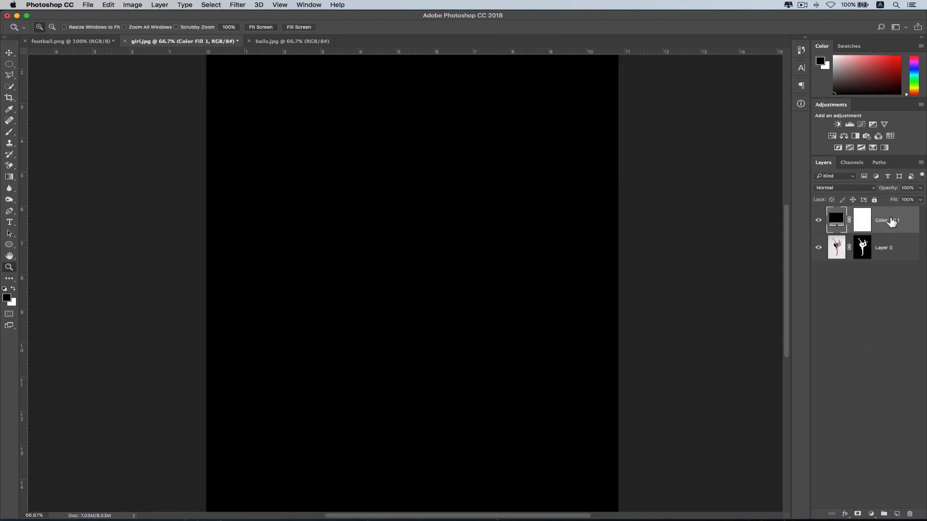
drag(890, 221, 880, 271)
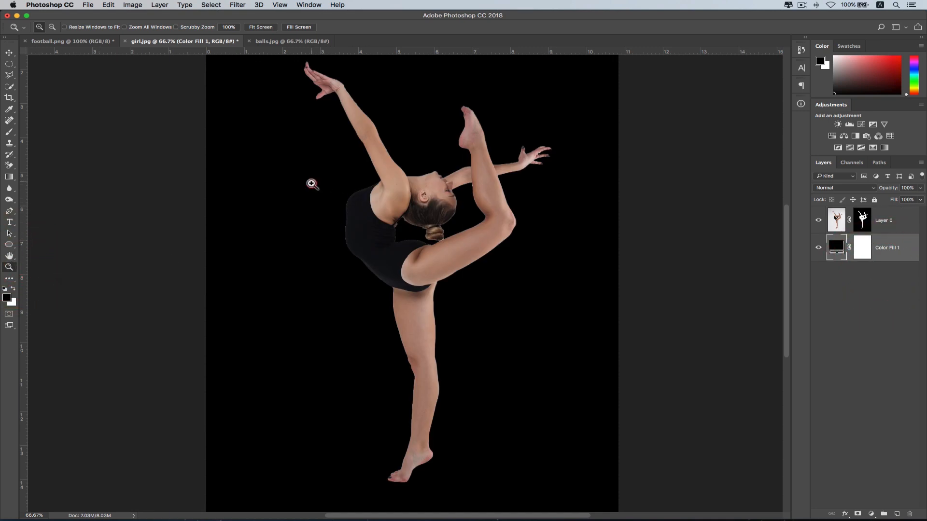
Step: Examine the cut-out edges against the black background along the torso, upraised arm and hair bun
drag(311, 181, 420, 278)
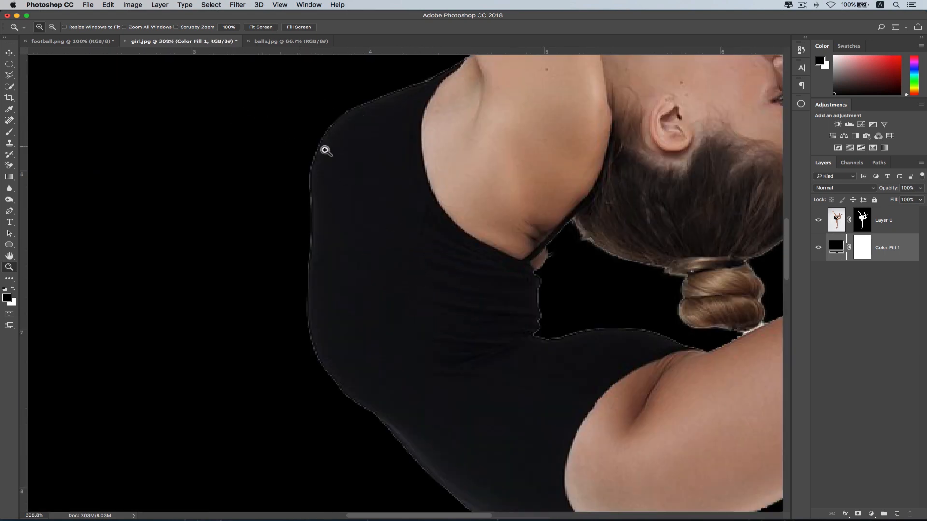
drag(474, 115, 459, 259)
drag(483, 87, 481, 200)
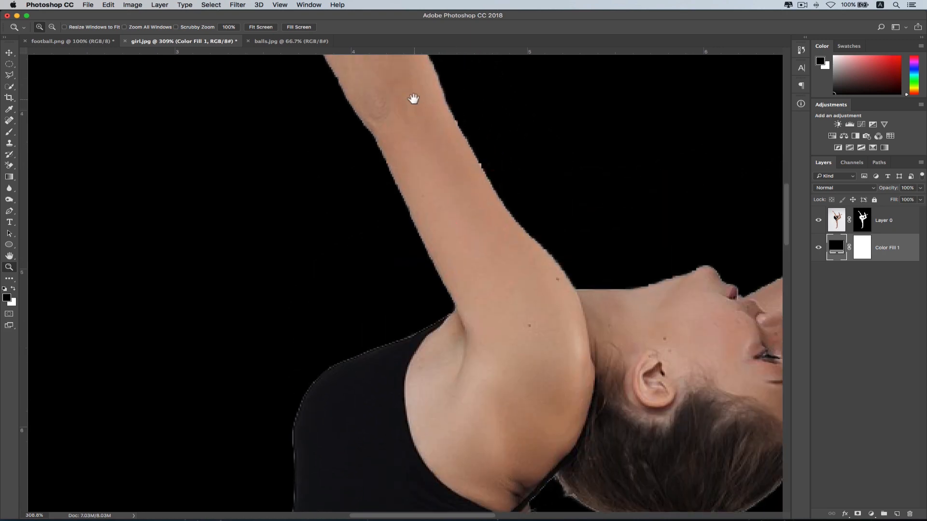
drag(413, 97, 463, 248)
drag(388, 139, 337, 165)
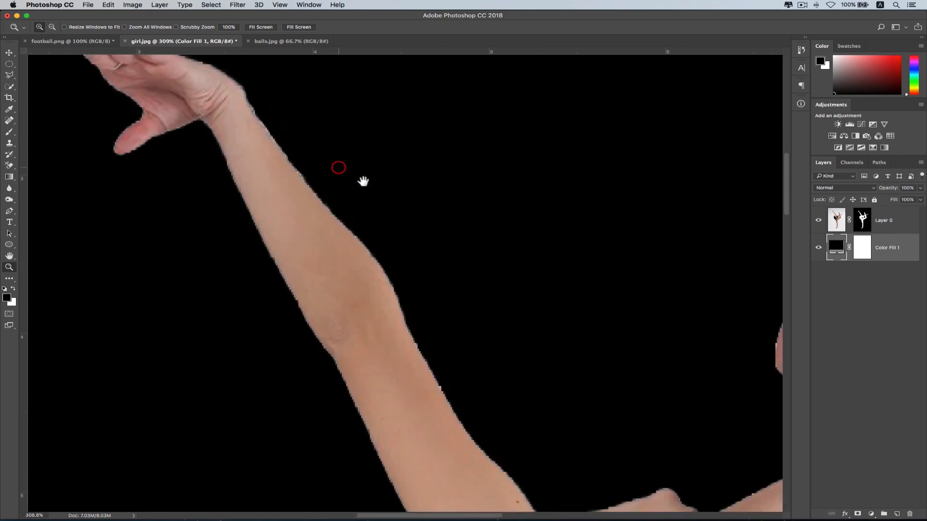
drag(639, 317, 427, 235)
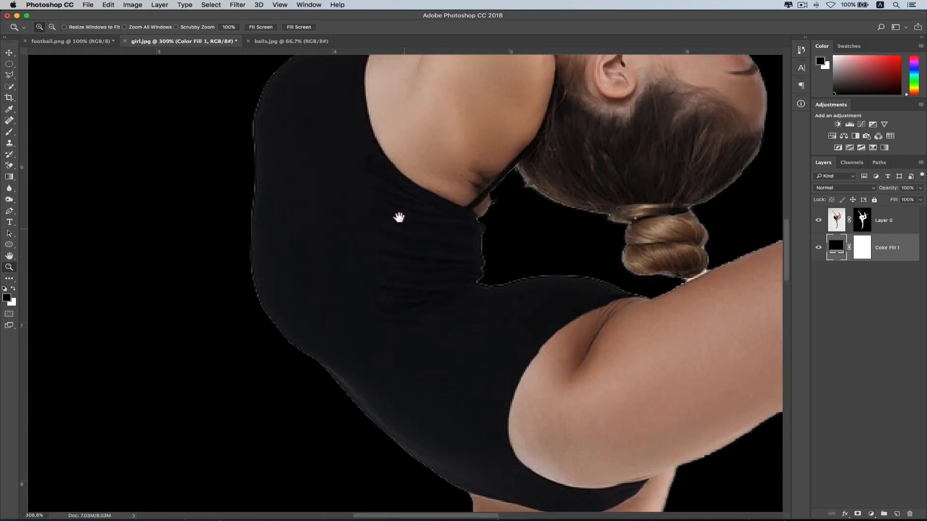
drag(399, 217, 398, 215)
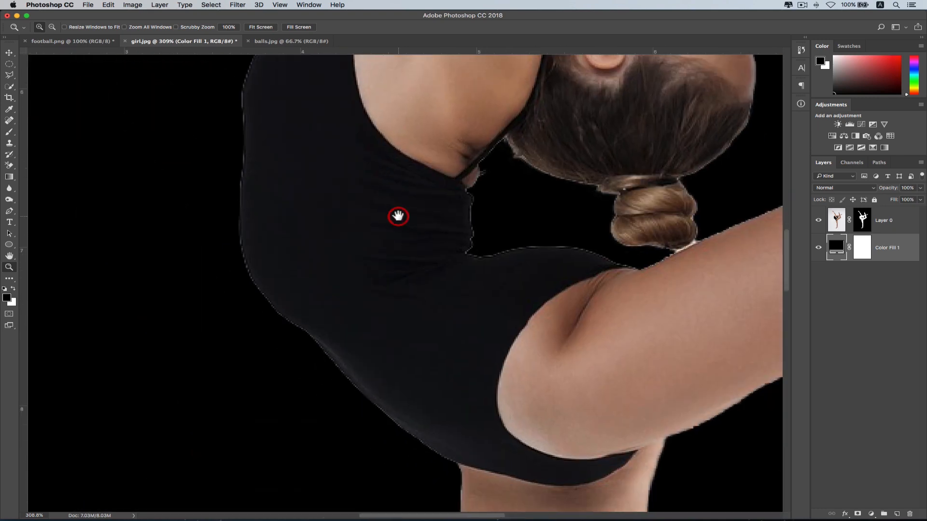
Step: Open the Minimum filter on the gymnast's layer mask and set its radius to 0.6 pixels, preserving roundness
click(862, 222)
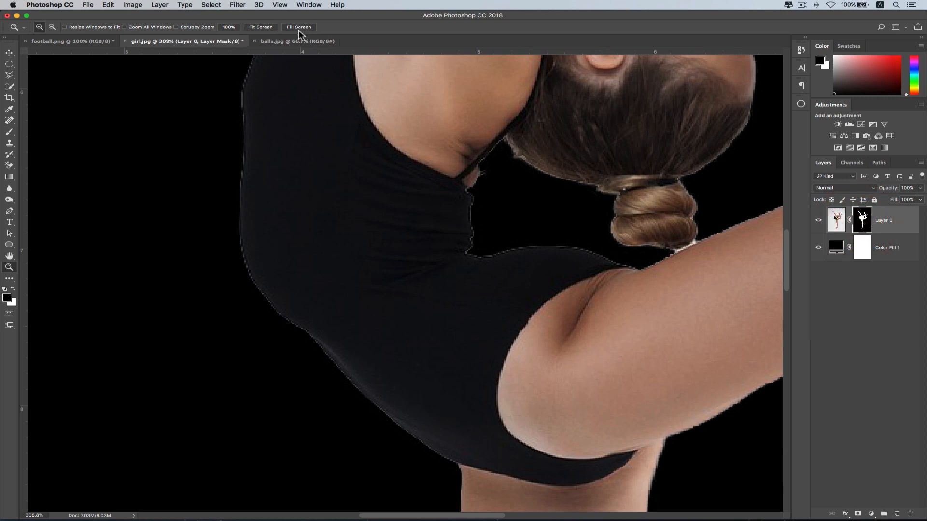
click(239, 6)
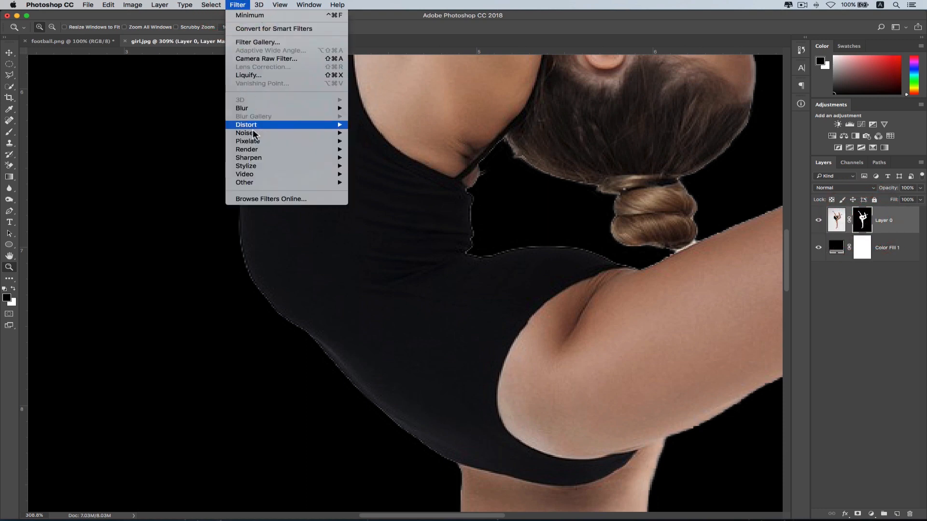
mouse_move(259, 182)
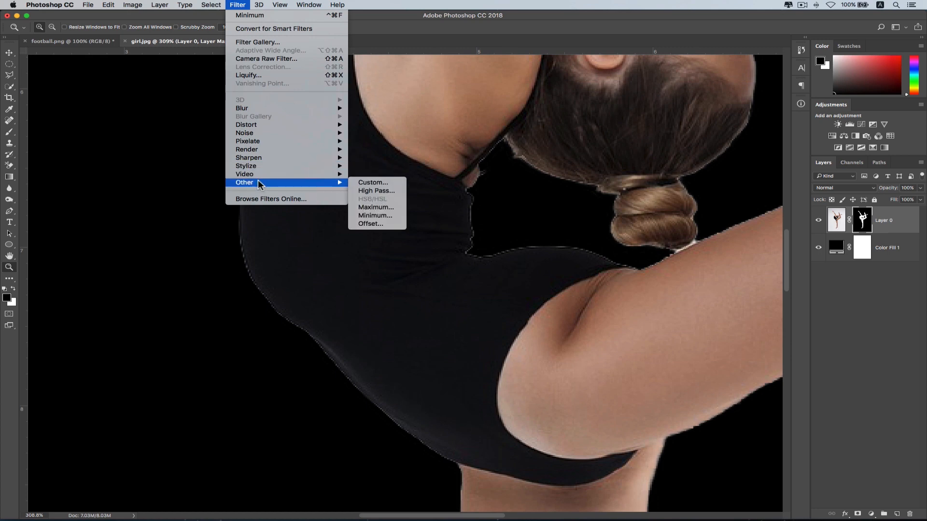
click(379, 216)
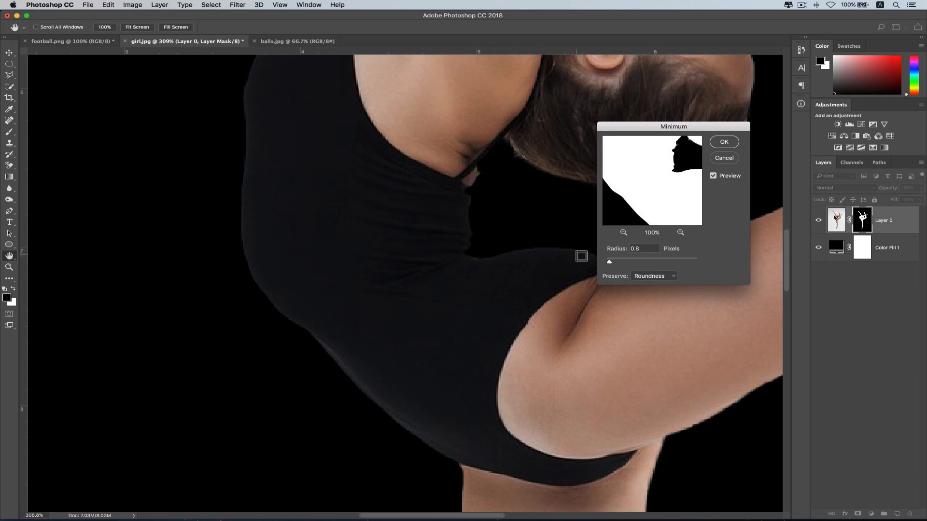
drag(609, 262, 601, 266)
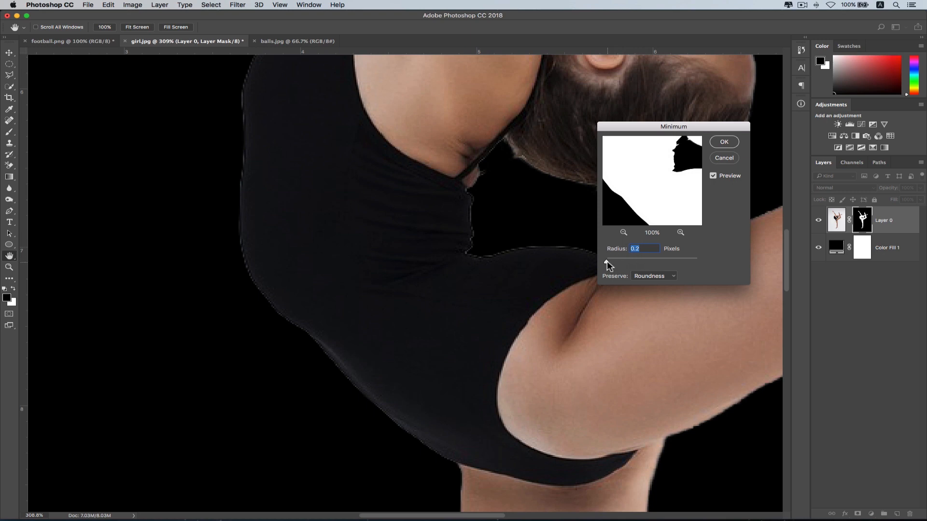
click(603, 262)
drag(604, 262, 609, 263)
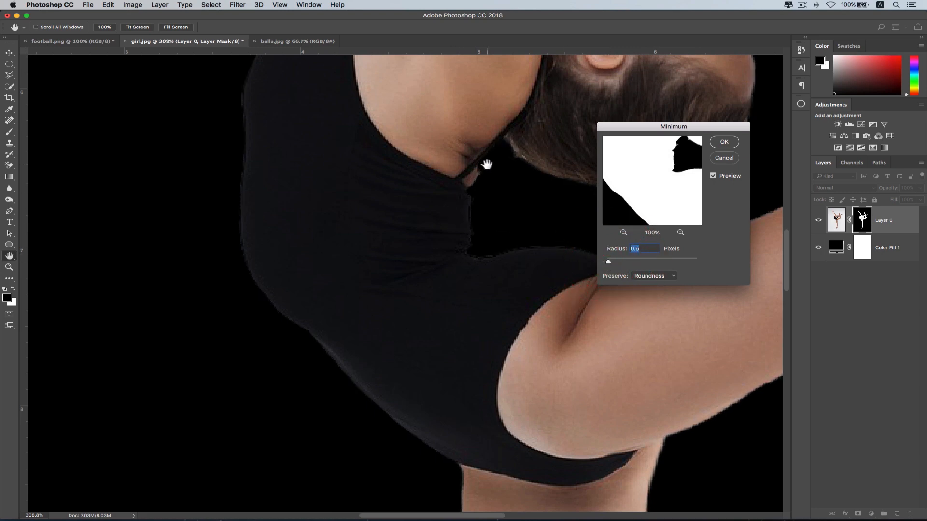
Step: Inspect the previewed mask edges along the head, raised leg, outstretched hand and standing leg down to the foot
drag(444, 256, 419, 304)
drag(459, 198, 331, 280)
drag(482, 182, 304, 241)
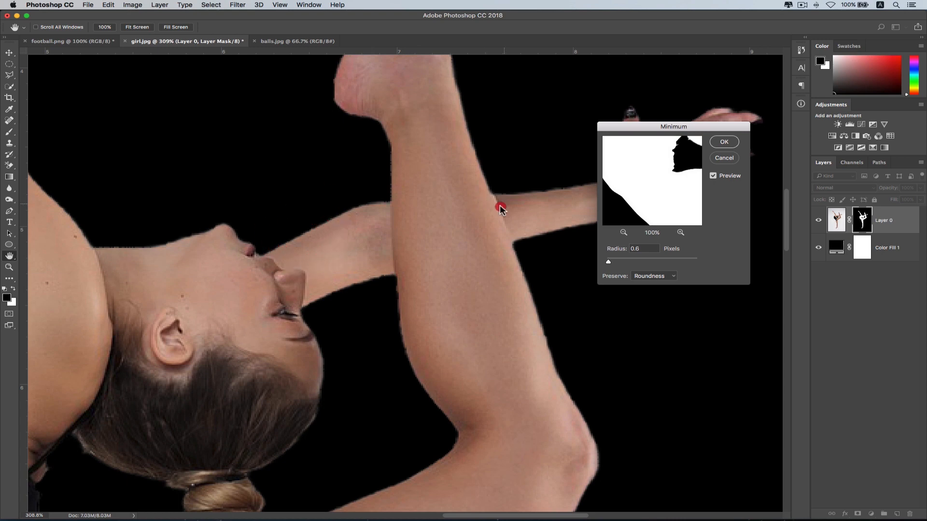
drag(500, 205, 346, 206)
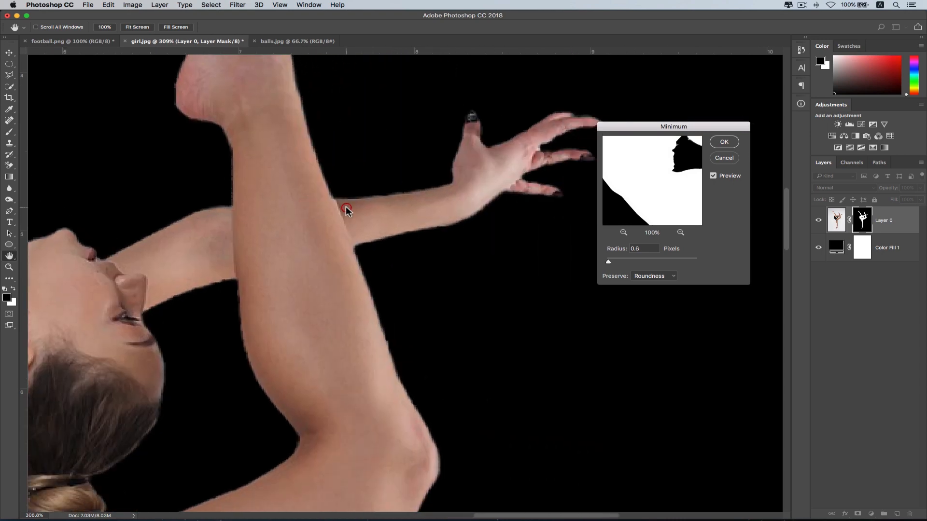
drag(528, 198, 542, 149)
drag(325, 306, 454, 187)
drag(270, 328, 407, 217)
drag(226, 360, 270, 342)
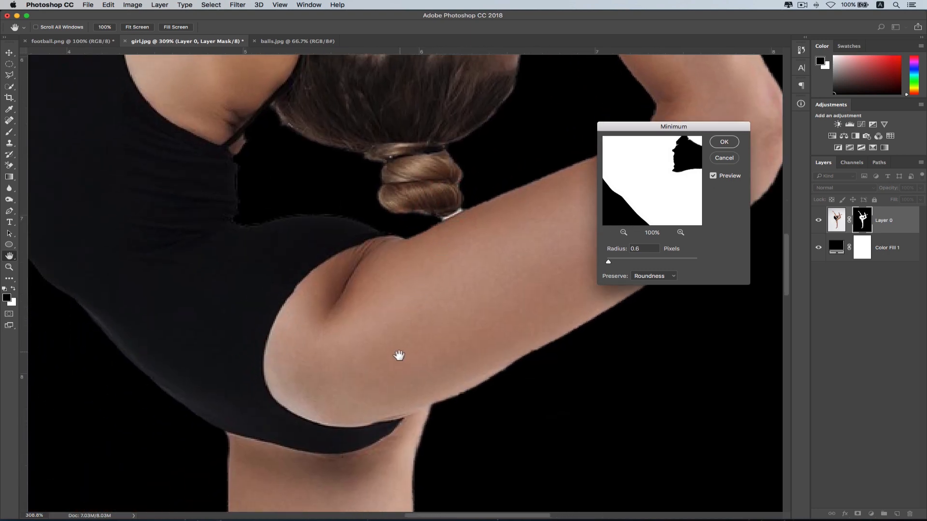
drag(399, 356, 438, 261)
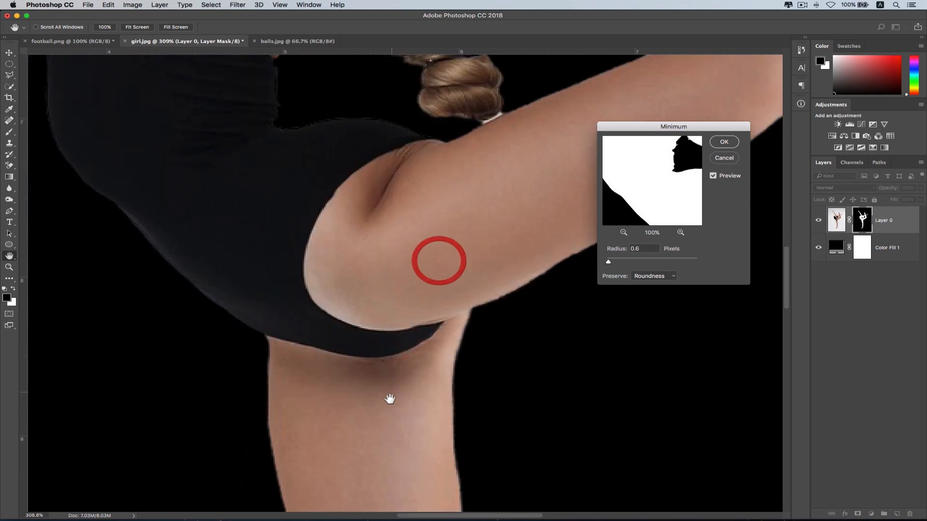
drag(386, 418, 443, 251)
drag(428, 428, 451, 279)
drag(457, 416, 480, 274)
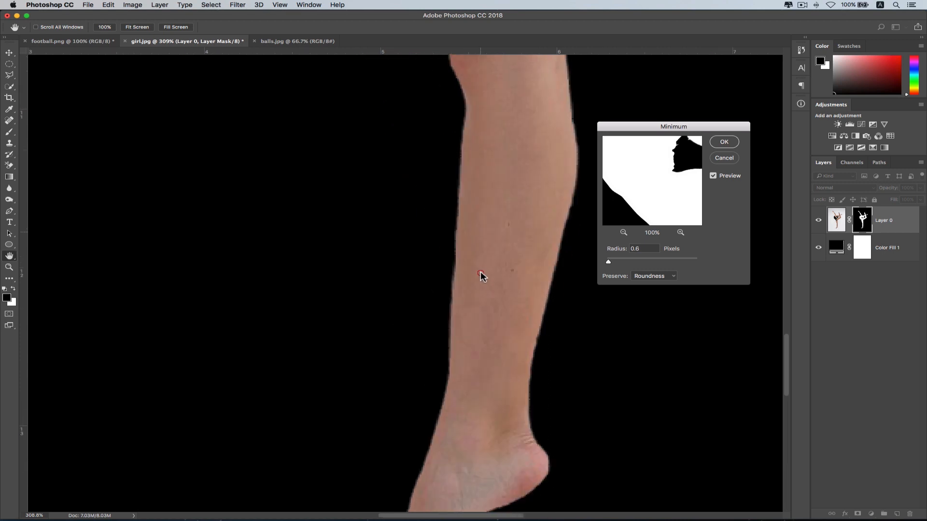
drag(482, 384, 486, 245)
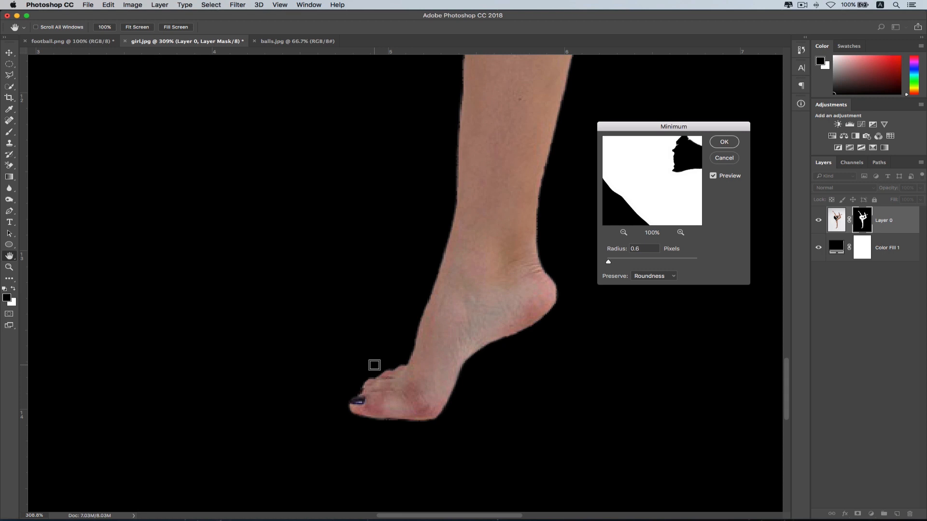
Step: Apply the Minimum filter to the gymnast's mask and bring the whole figure into view
click(717, 143)
key(super+minus)
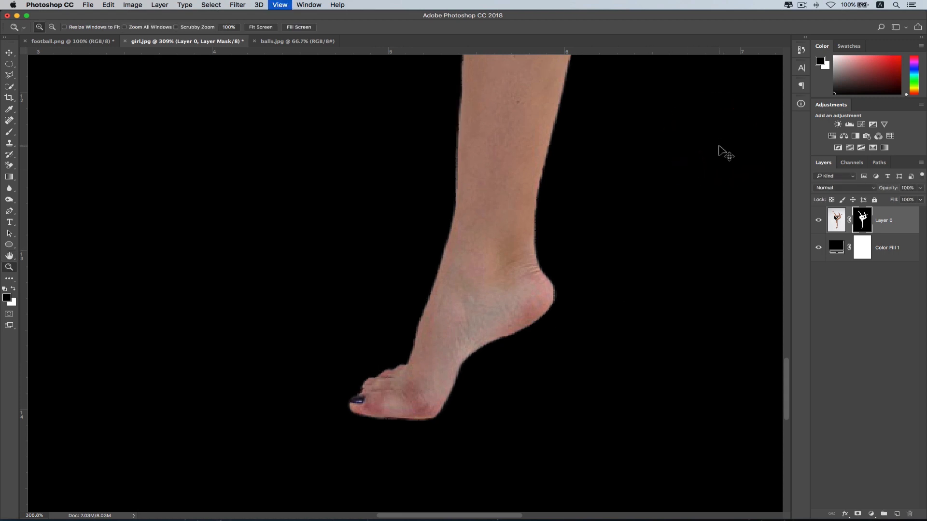
key(super+minus)
key(super+minus)
key(super+minus)
key(super+minus)
key(super+minus)
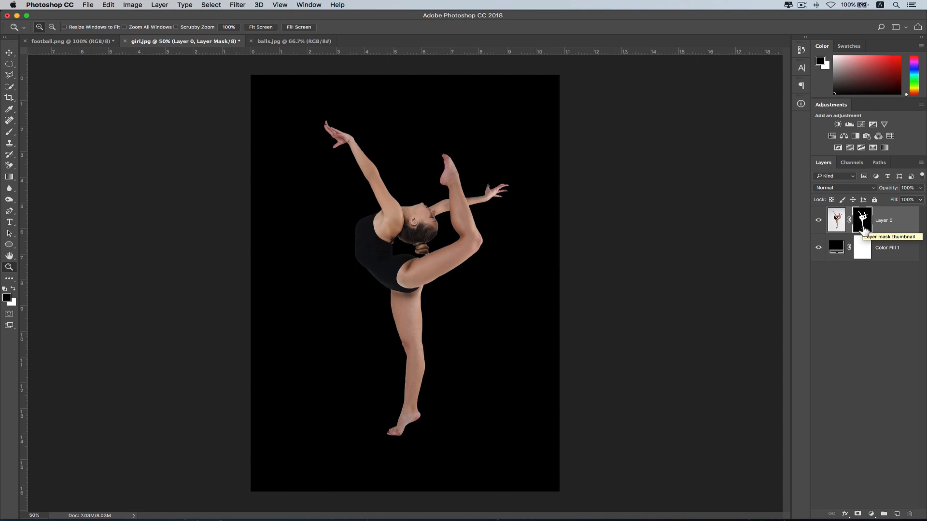
Step: Compare the torso's edges up close with and without the Minimum filter by undoing and restoring it
key(super+plus)
key(super+plus)
key(super+plus)
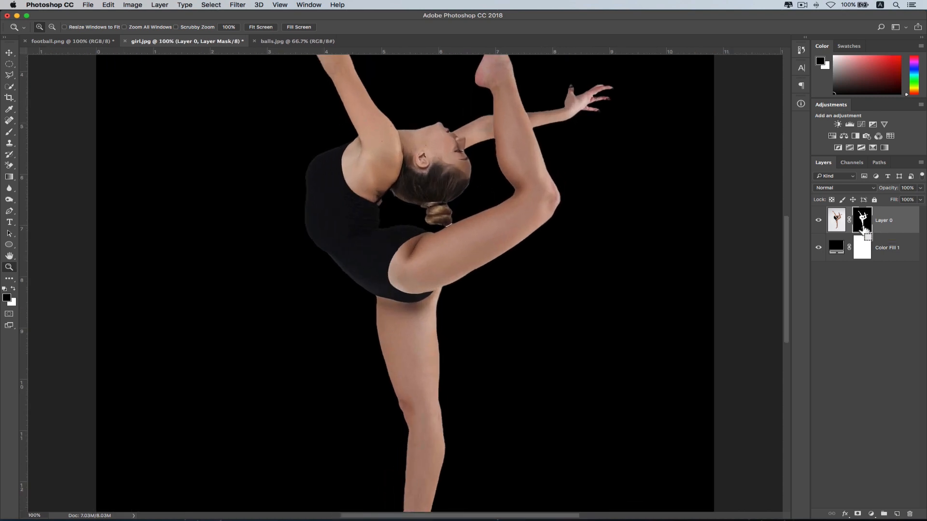
key(super+plus)
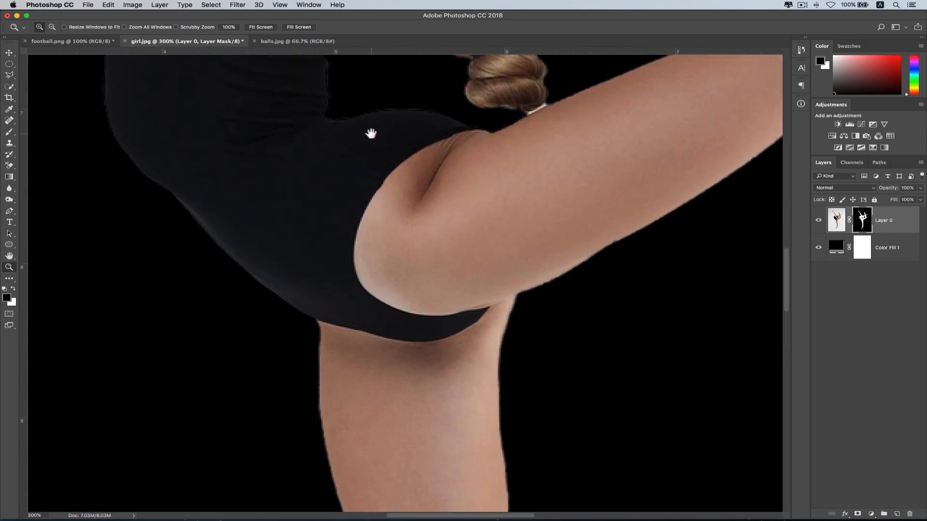
drag(368, 132, 548, 325)
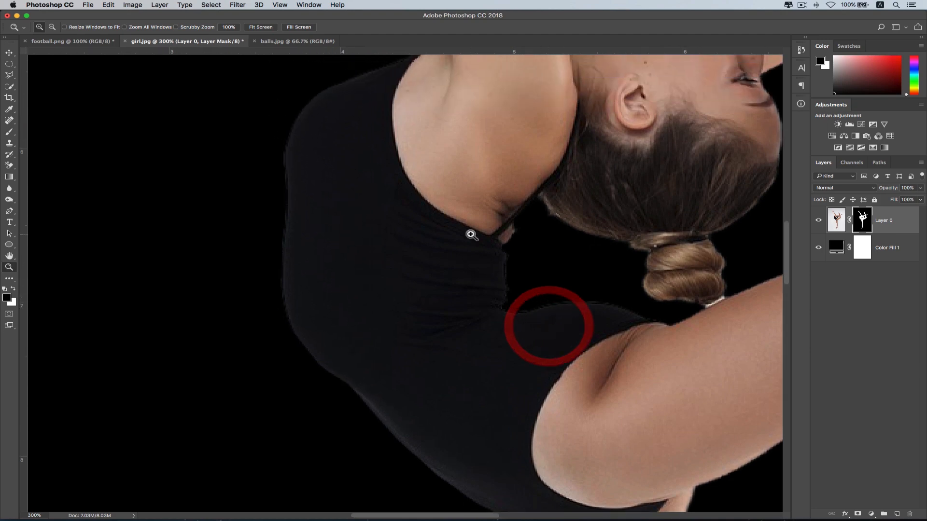
key(super+z)
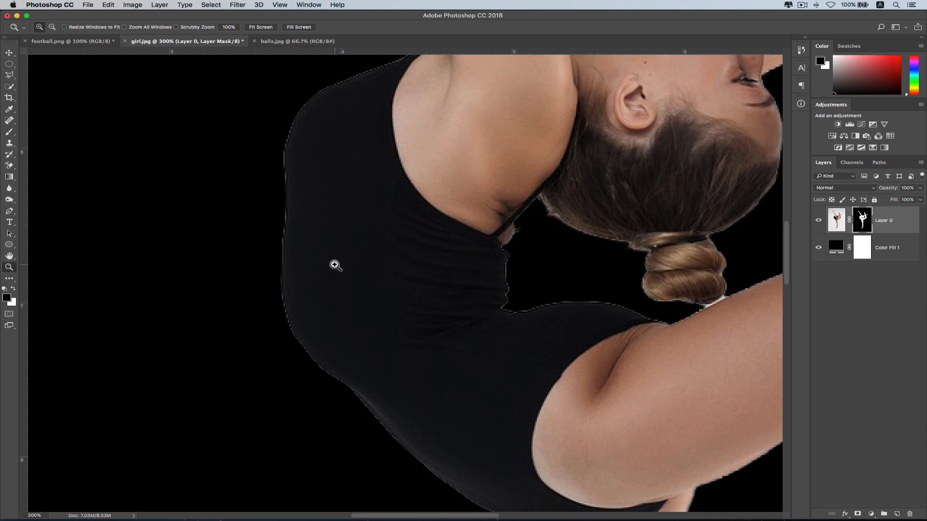
key(super+z)
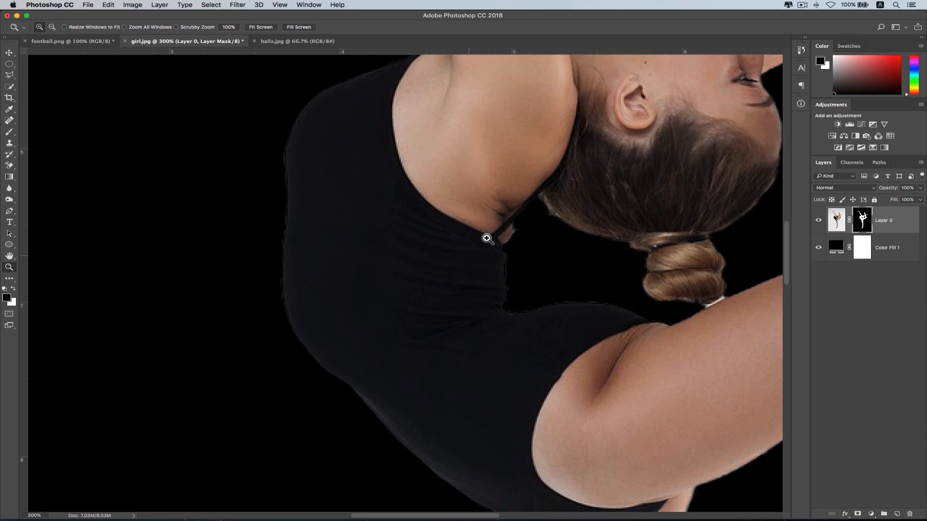
Step: Examine the refined edges along the arm, head and legs, ending up close where the hair bun meets the thigh
drag(521, 223, 451, 314)
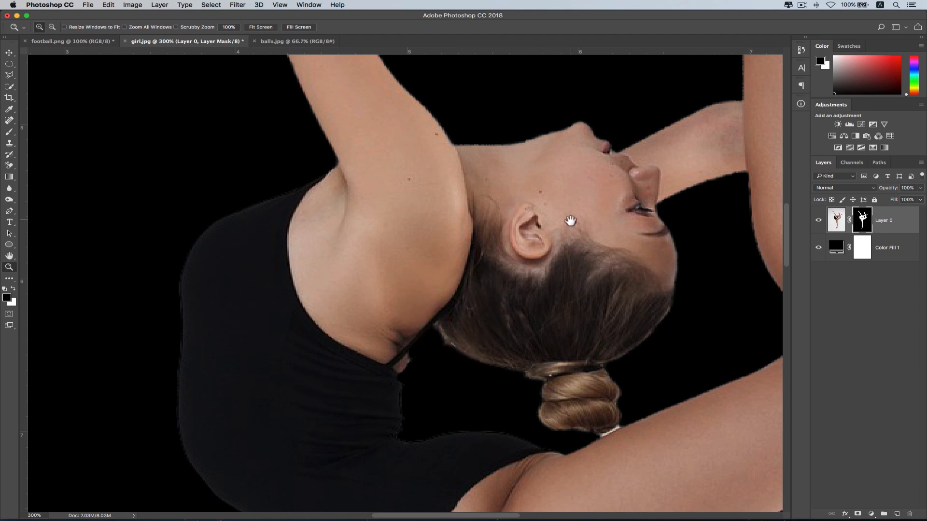
drag(569, 219, 627, 356)
drag(405, 160, 448, 274)
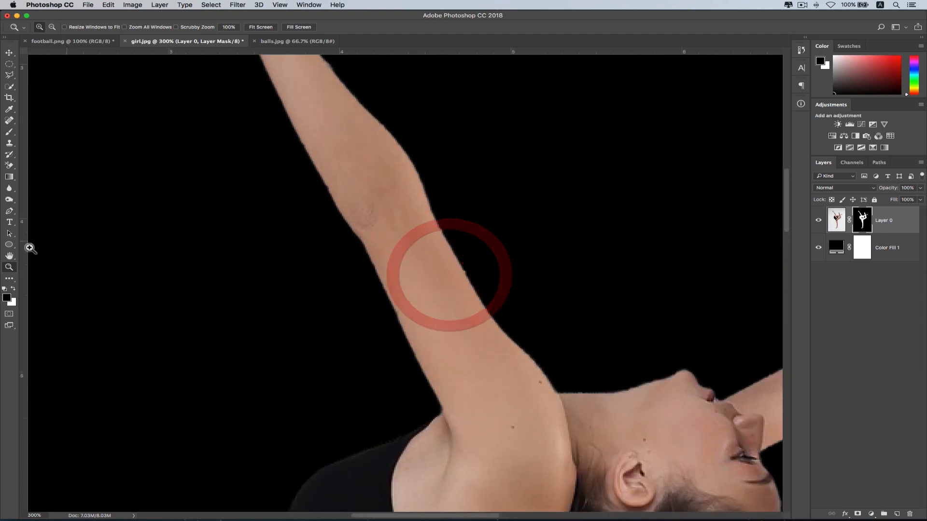
double_click(8, 267)
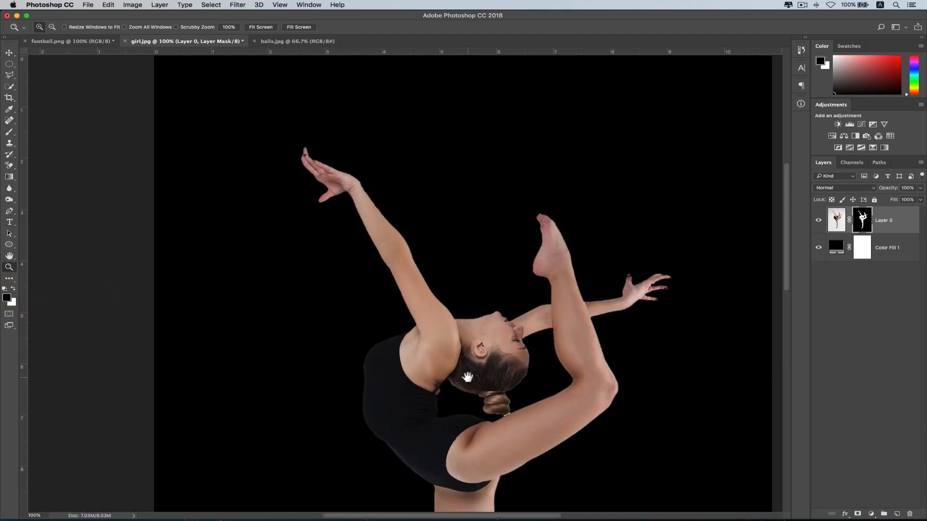
drag(467, 377, 484, 272)
drag(507, 331, 531, 248)
drag(529, 311, 530, 271)
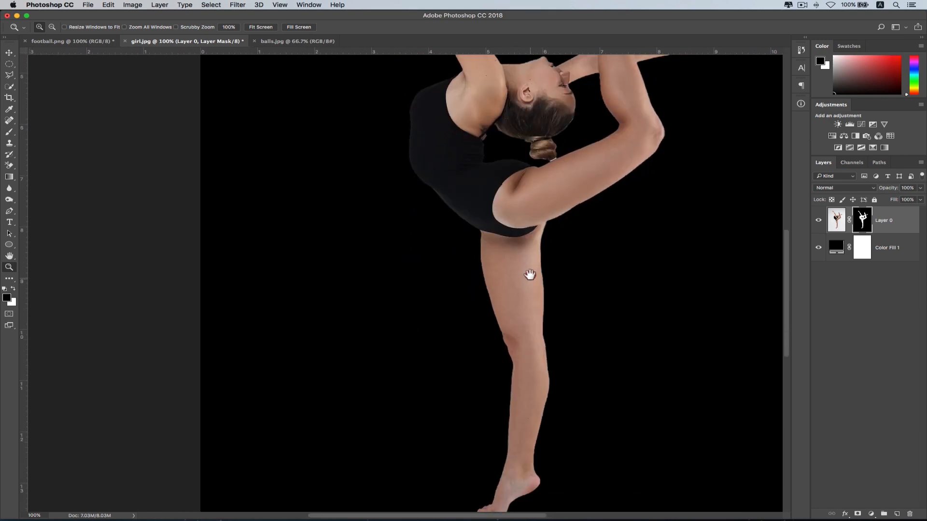
drag(517, 351, 519, 263)
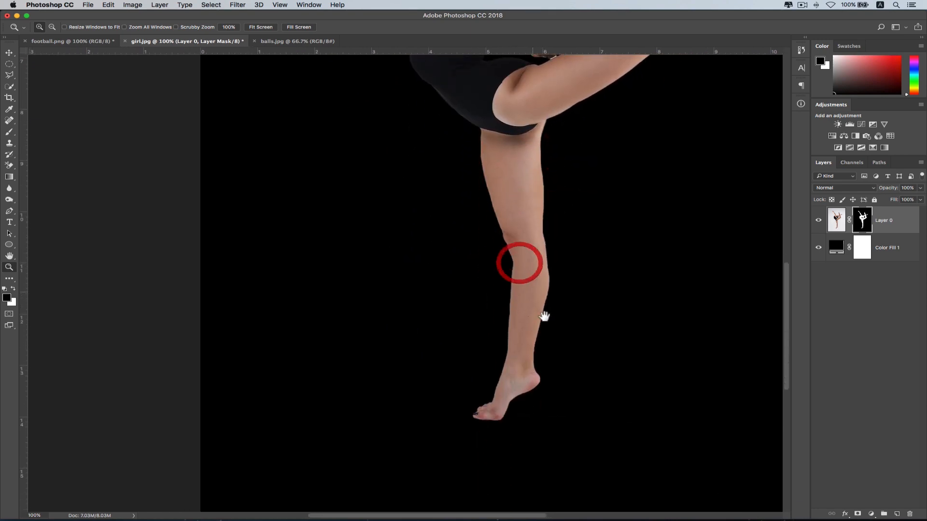
drag(545, 317, 523, 340)
drag(488, 194, 517, 335)
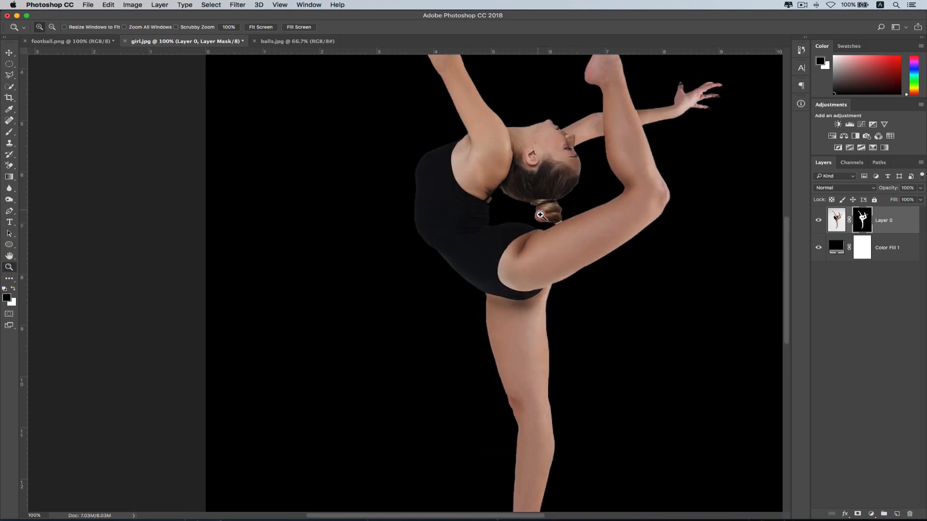
click(561, 239)
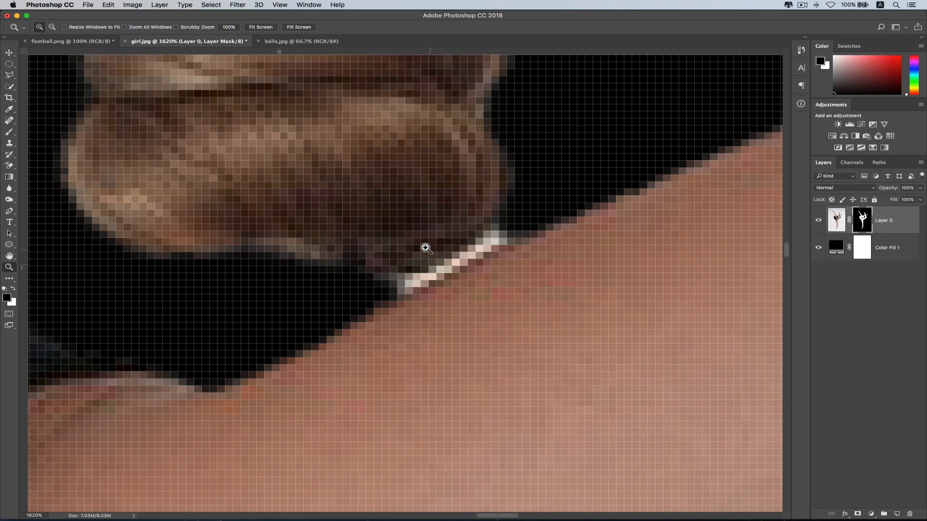
Step: Paint black on the gymnast's mask to hide the bright sliver between the hair bun and the thigh, finishing with the whole figure in view
click(10, 133)
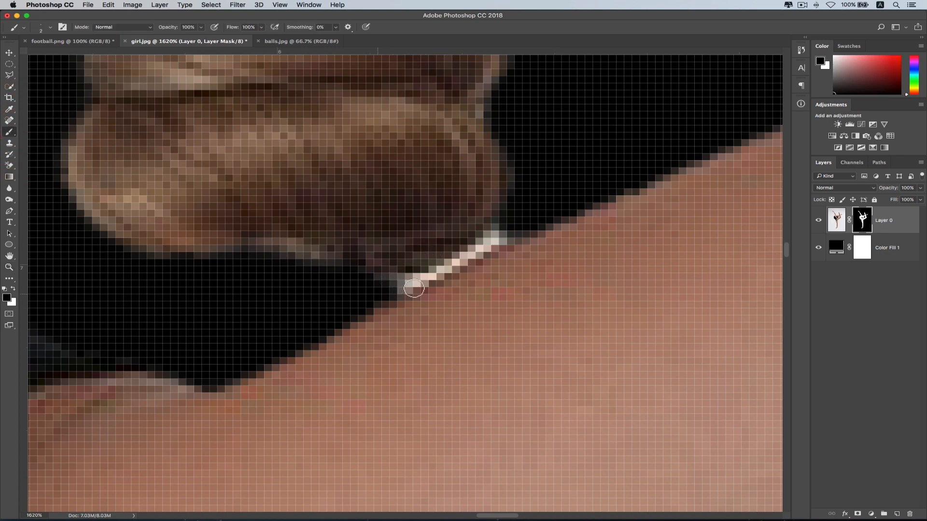
mouse_move(404, 288)
mouse_down()
mouse_move(424, 278)
mouse_move(391, 282)
mouse_move(446, 265)
mouse_move(502, 228)
mouse_move(471, 253)
mouse_move(375, 294)
mouse_up()
double_click(9, 268)
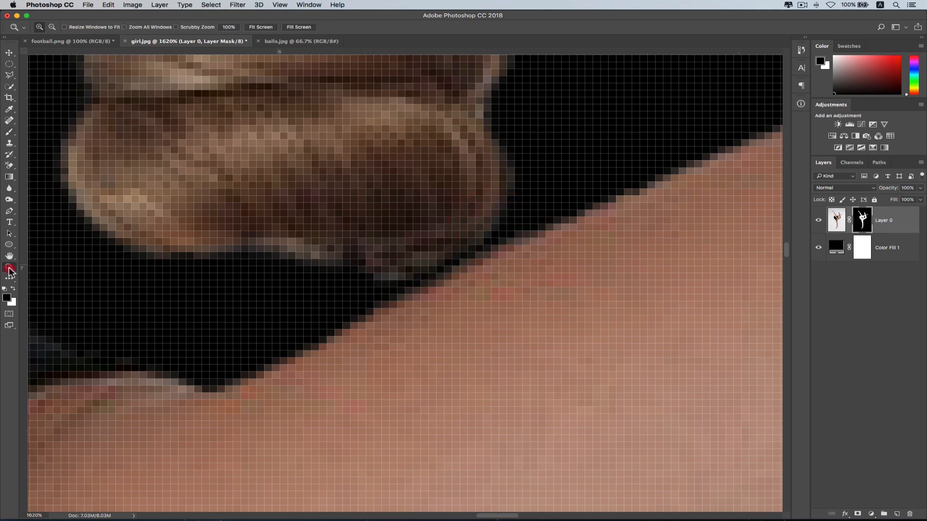
key(super+minus)
key(super+minus)
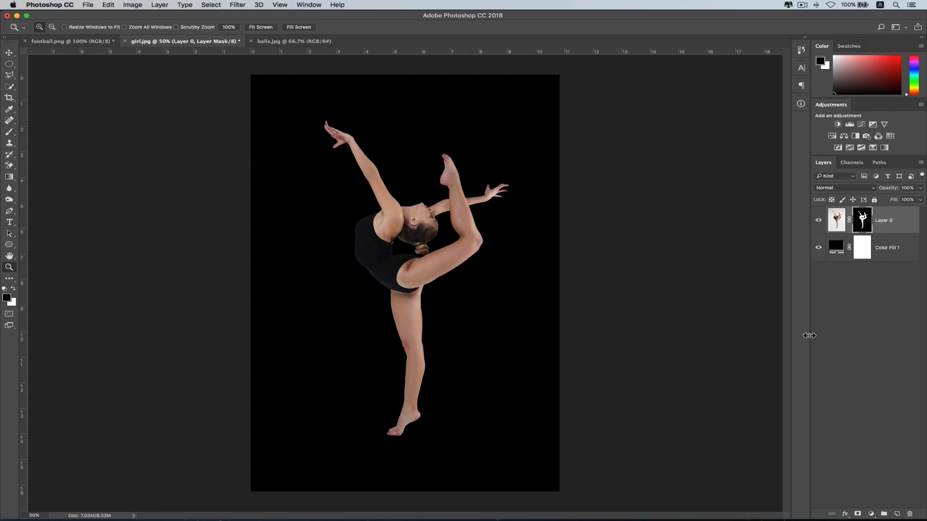
Step: In balls.jpg, make an elliptical selection about 4.8 cm wide fitted around the green ball
click(319, 41)
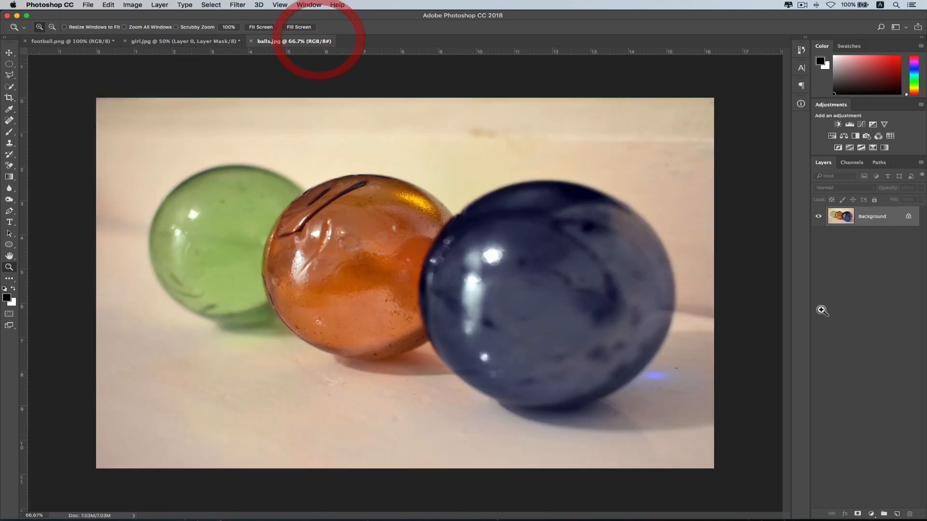
click(851, 324)
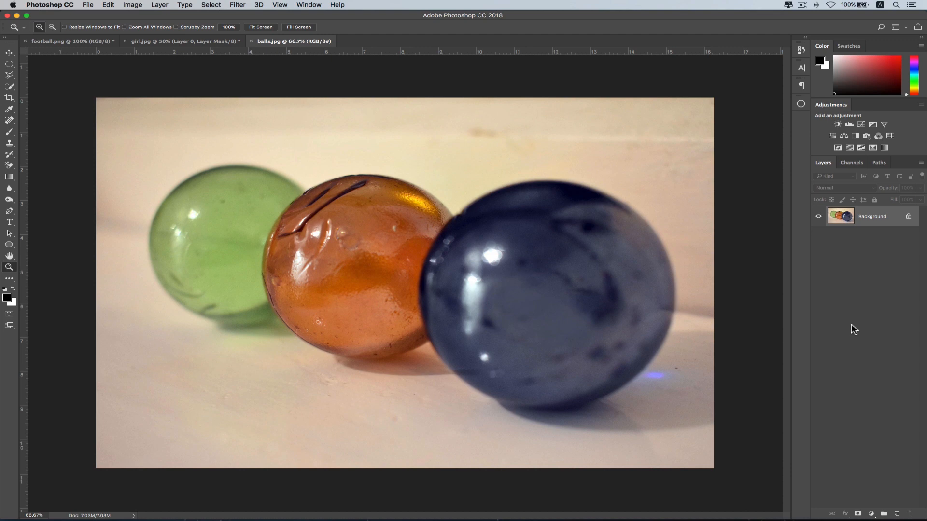
key(m)
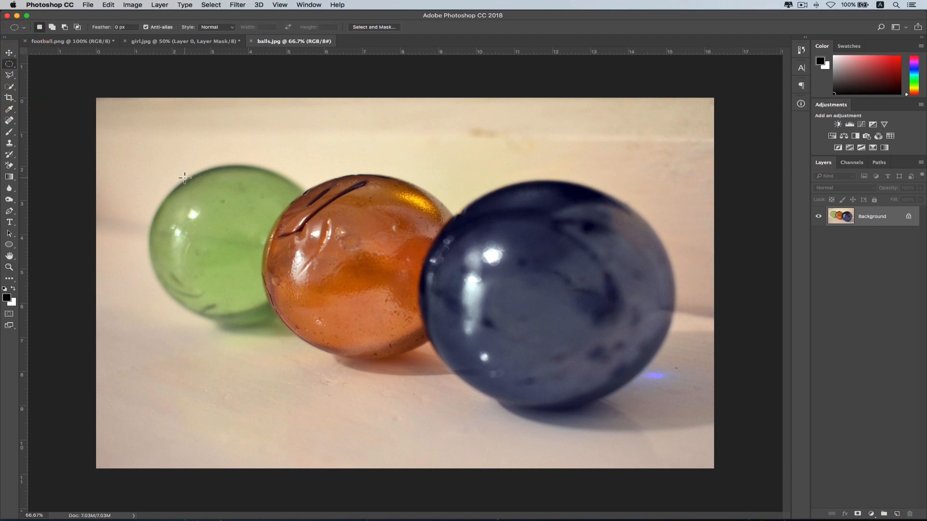
drag(180, 174, 358, 356)
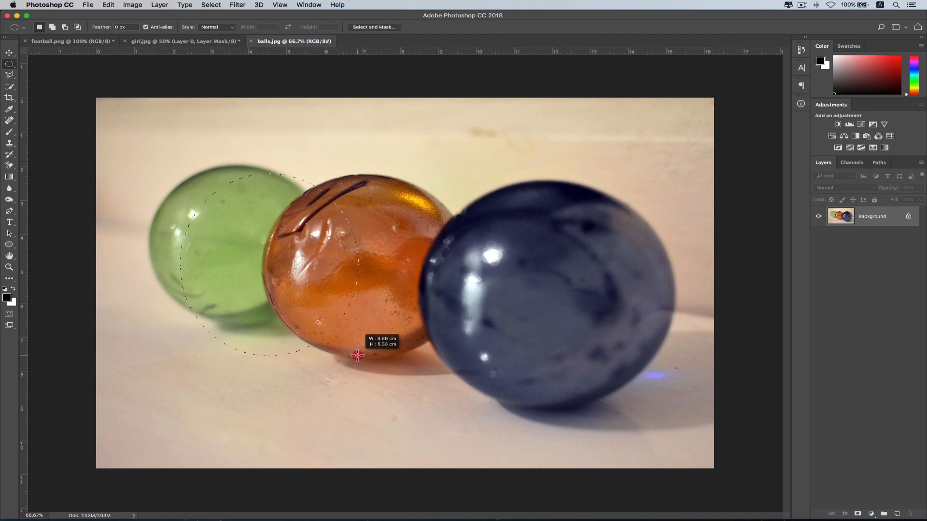
drag(357, 356, 358, 355)
drag(358, 355, 323, 326)
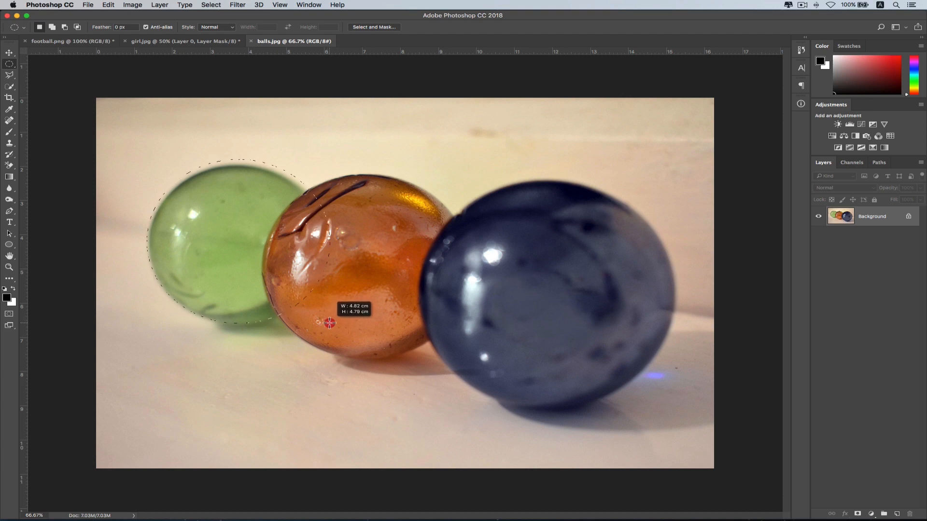
drag(330, 323, 327, 324)
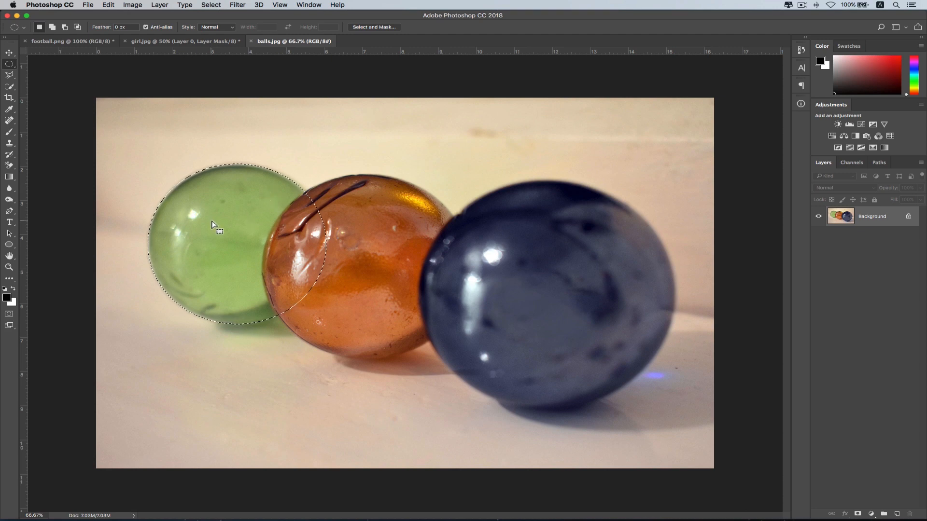
Step: Add an elliptical selection about 5.5 by 5.4 cm around the orange ball to the existing selection
key(shift)
drag(316, 184, 518, 371)
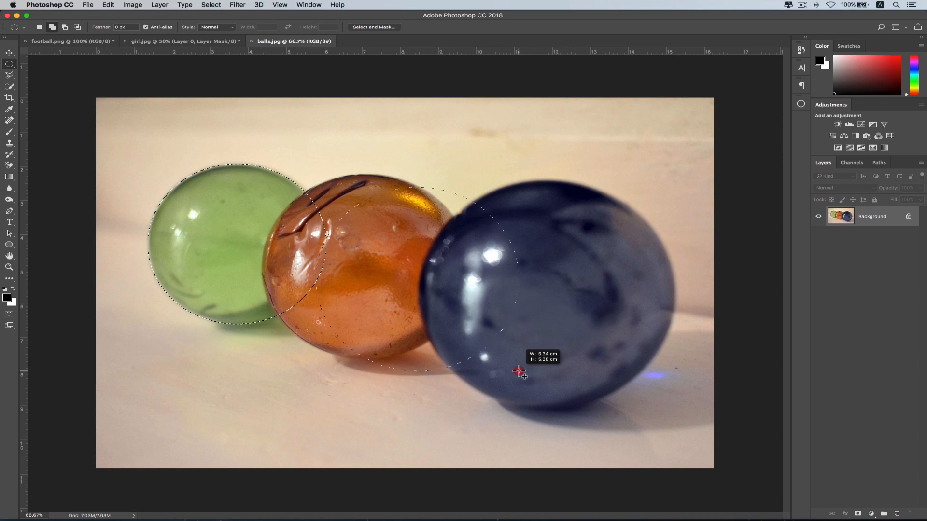
drag(519, 371, 471, 359)
key(space)
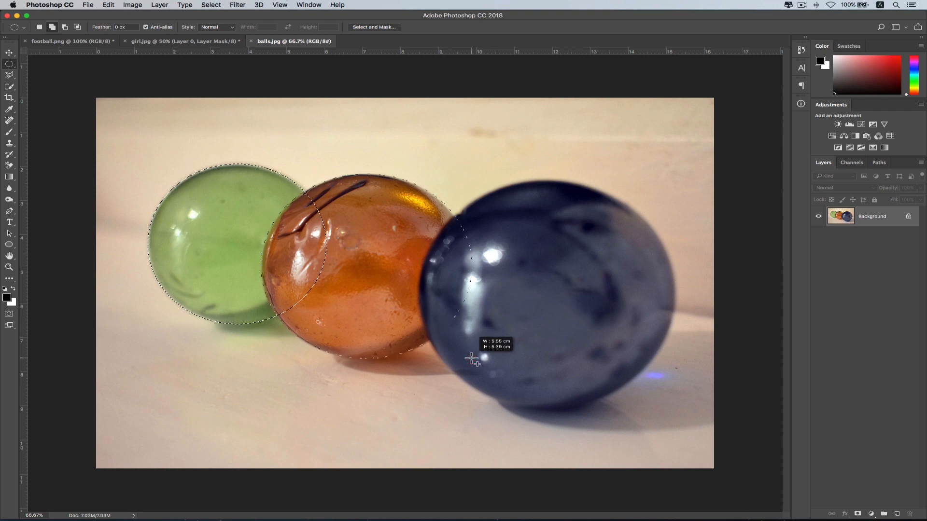
drag(471, 359, 472, 358)
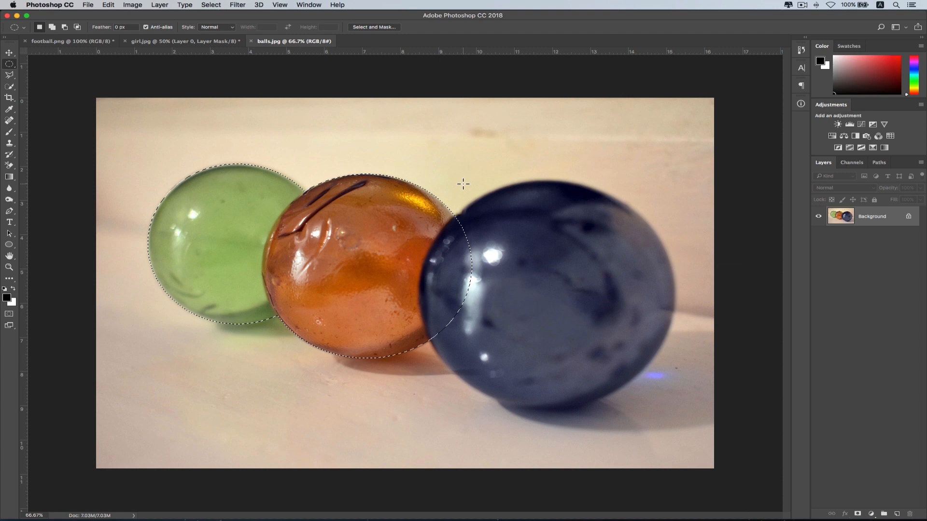
Step: Add an elliptical selection fitted around the dark blue ball to the existing selection
drag(464, 185, 597, 335)
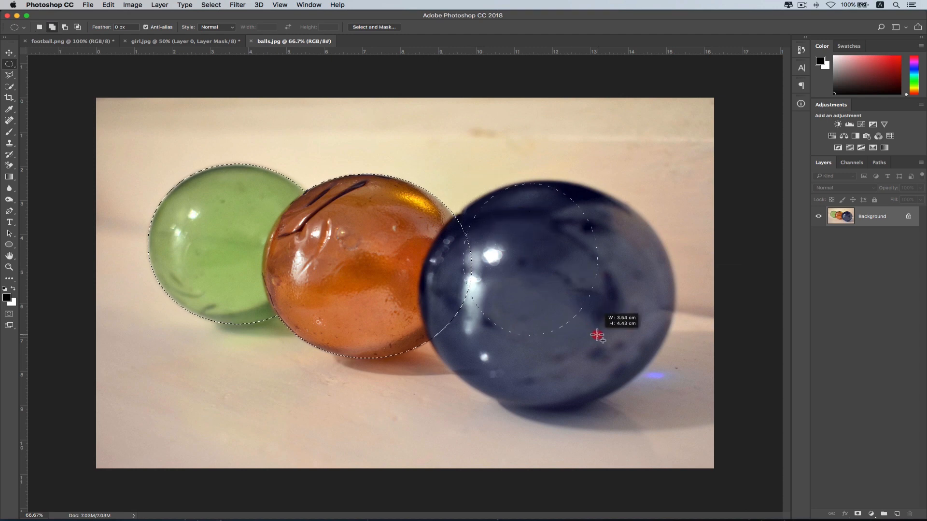
drag(597, 335, 687, 416)
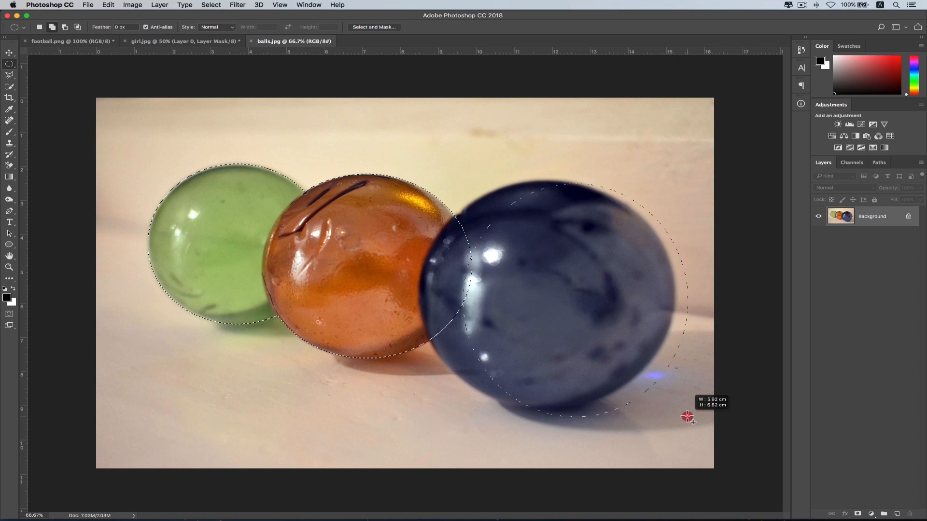
key(space)
drag(687, 416, 643, 414)
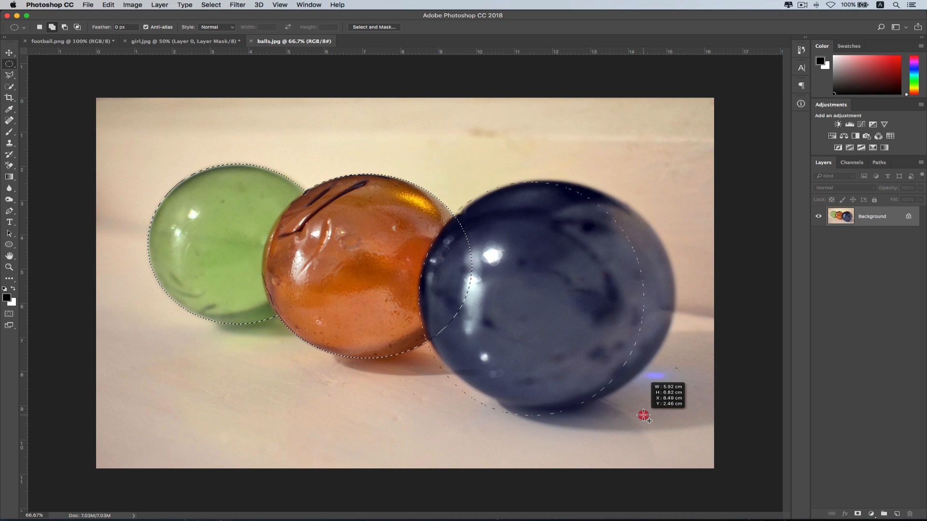
drag(643, 415, 675, 410)
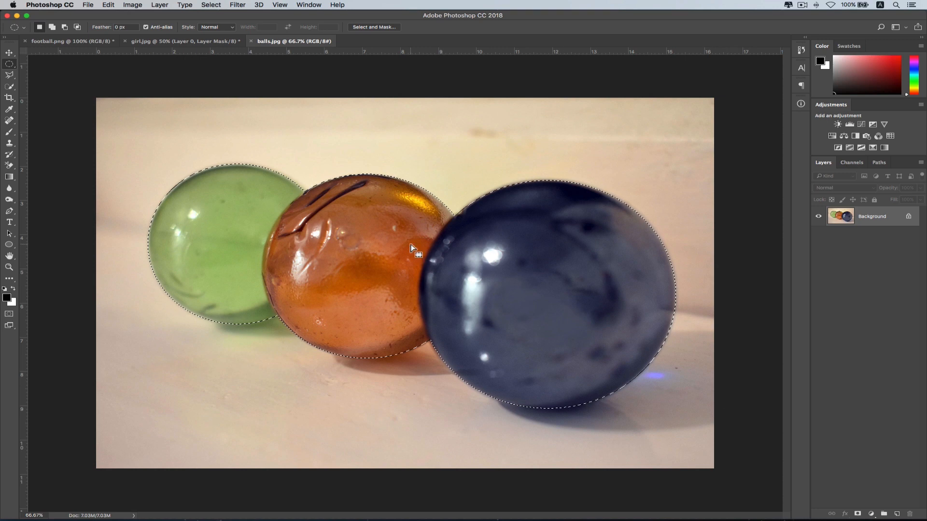
Step: Check the combined selection up close and turn it into a layer mask that isolates the three balls
key(super+equal)
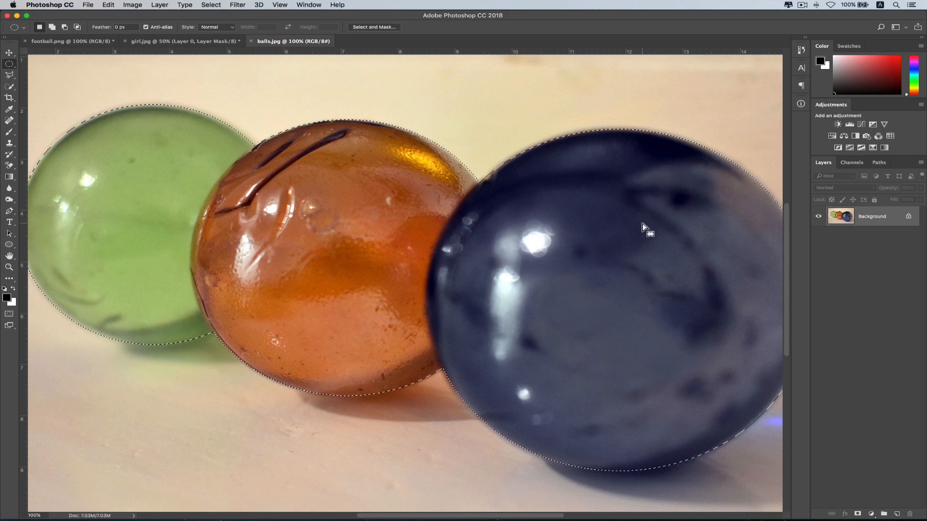
key(super+minus)
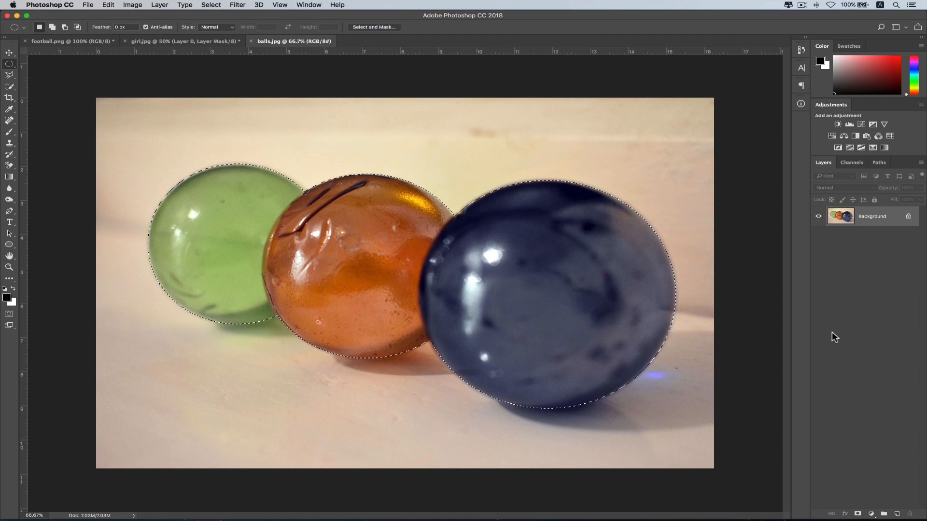
click(857, 514)
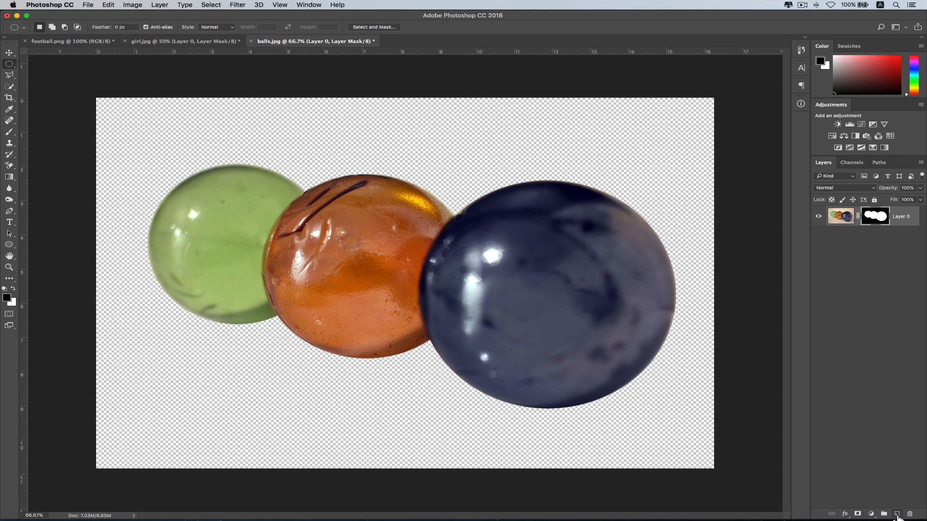
Step: Add a solid color fill layer in black (000000) and place it beneath the masked balls layer
click(871, 514)
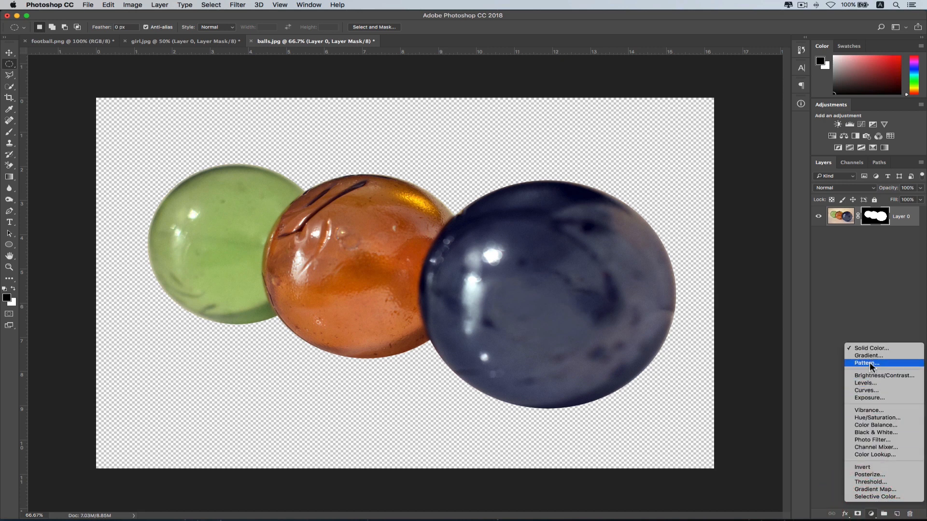
click(868, 347)
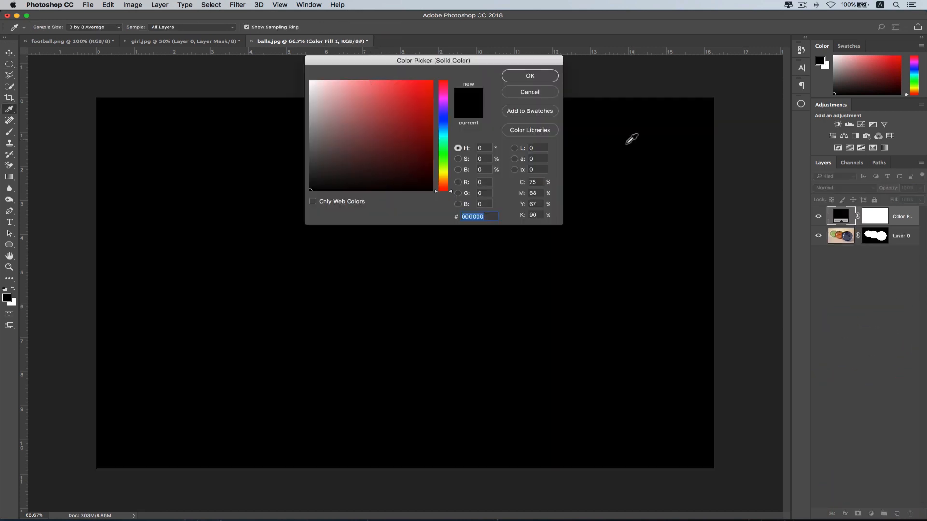
click(536, 76)
drag(909, 216, 900, 256)
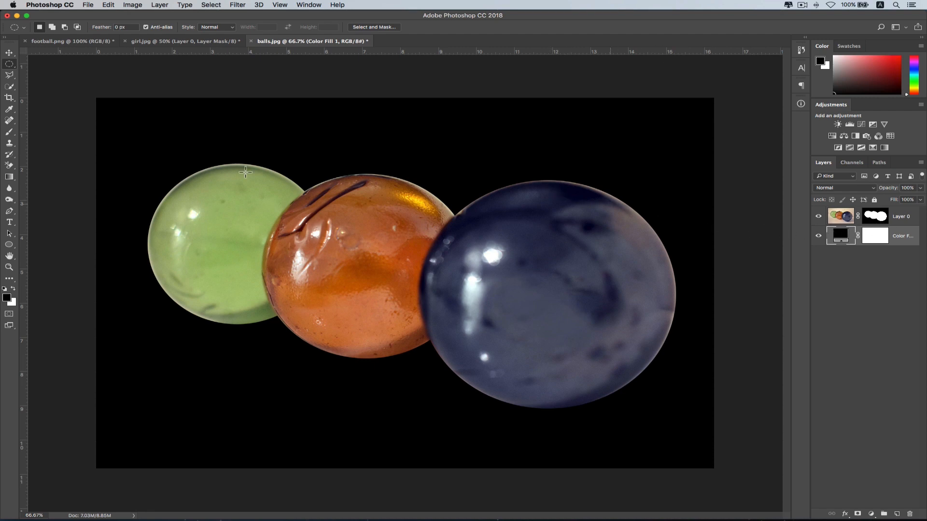
Step: Examine the cut-out edges up close along the tops of the blue, orange and green balls against black
click(9, 267)
drag(552, 163, 684, 281)
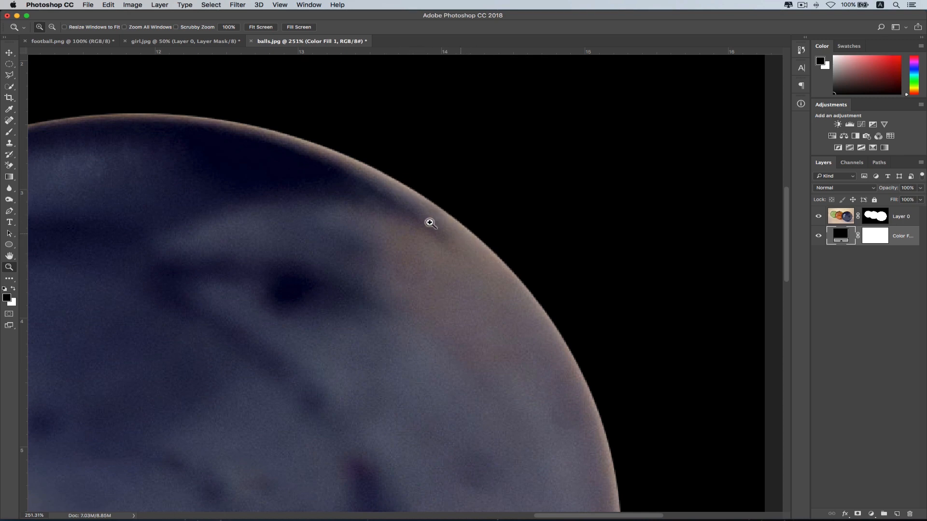
drag(344, 190, 514, 215)
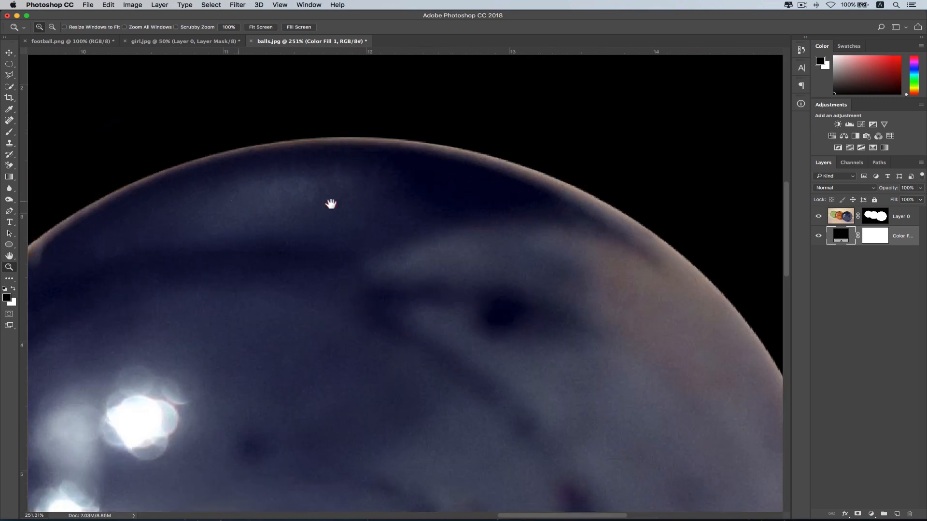
drag(331, 203, 550, 199)
drag(358, 232, 559, 242)
drag(96, 231, 565, 262)
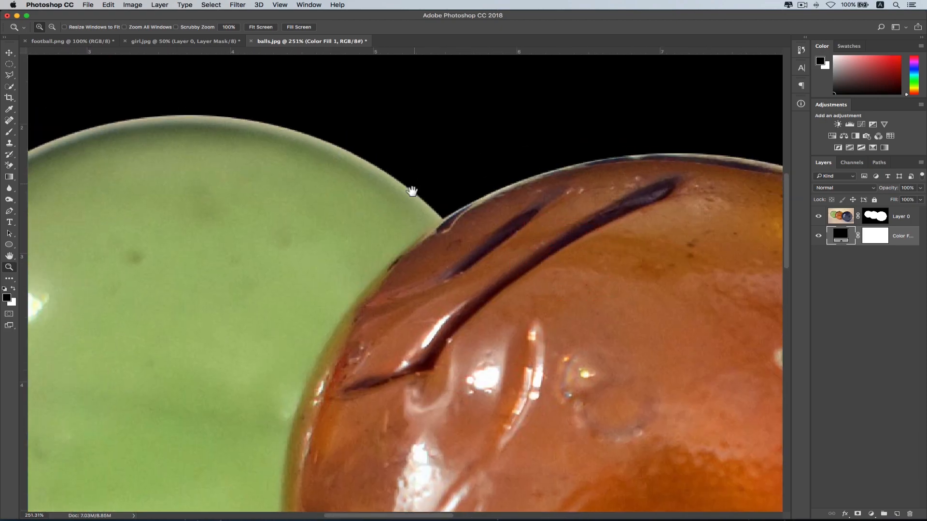
drag(412, 192, 600, 224)
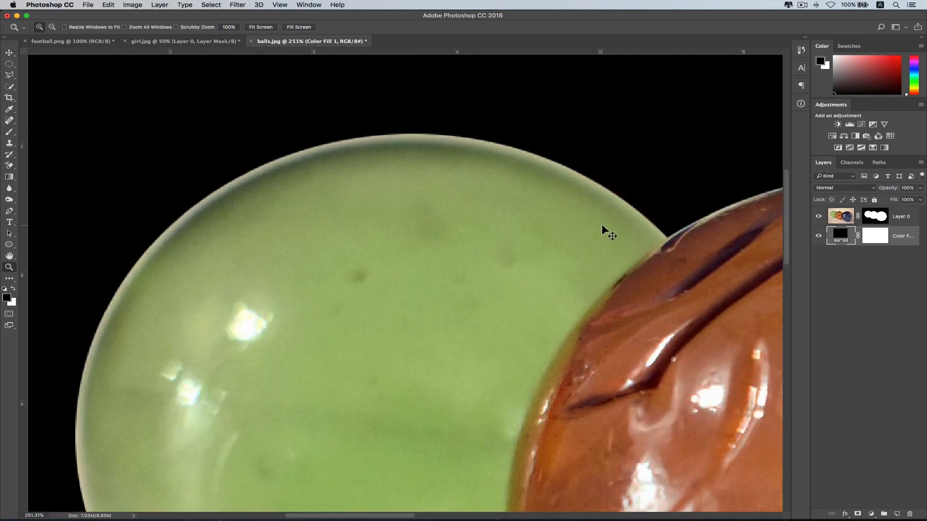
key(super+1)
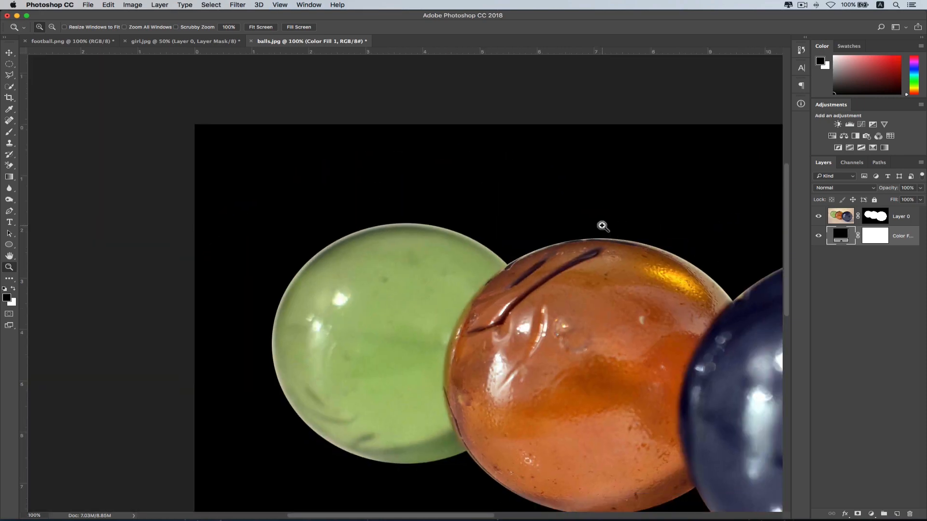
key(super+minus)
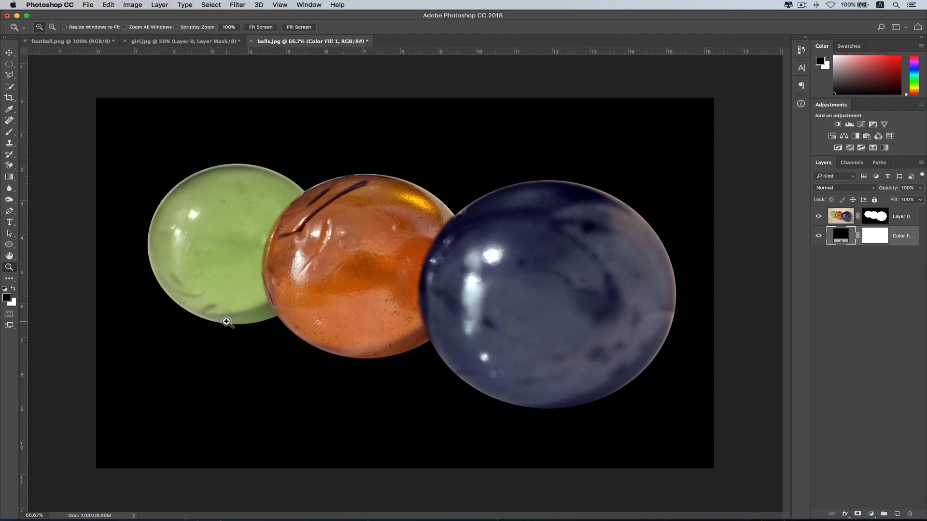
Step: Display the balls layer's mask on its own and examine its edge around the upper part of the green ball
click(879, 216)
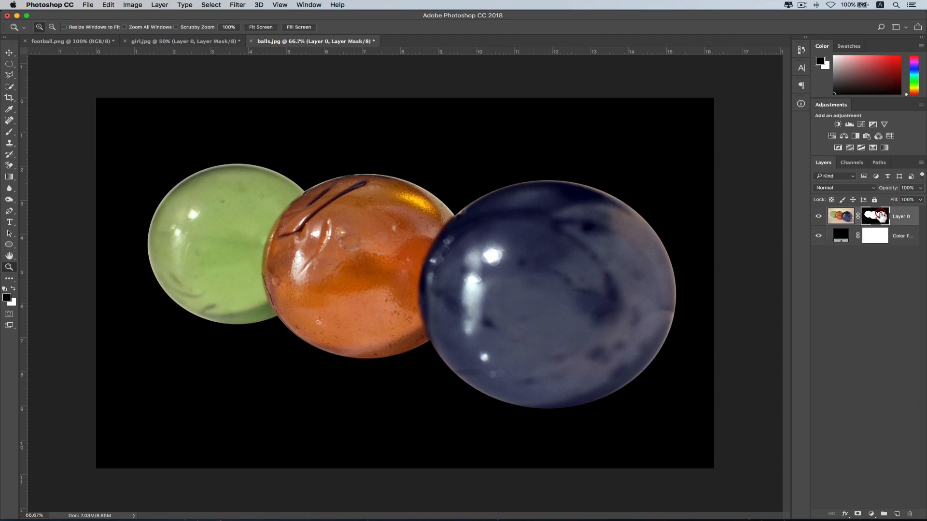
alt+click(879, 216)
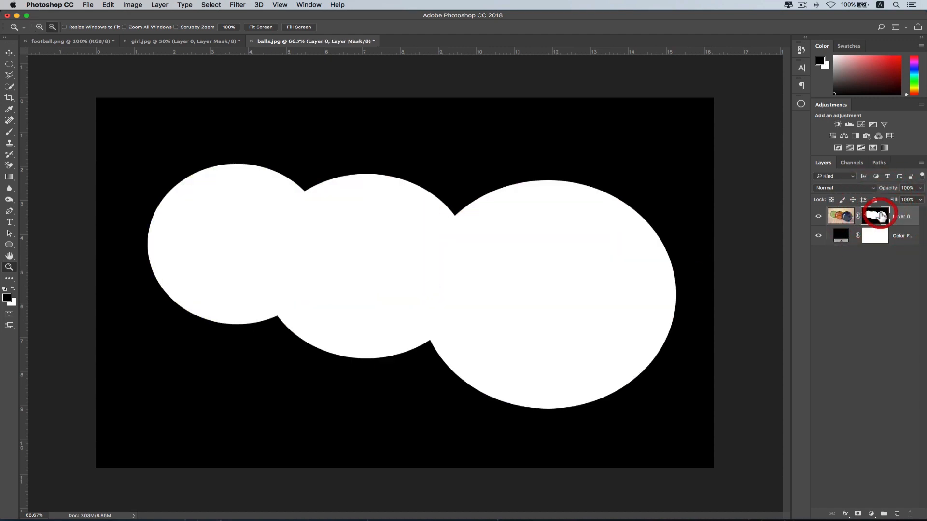
drag(159, 163, 244, 212)
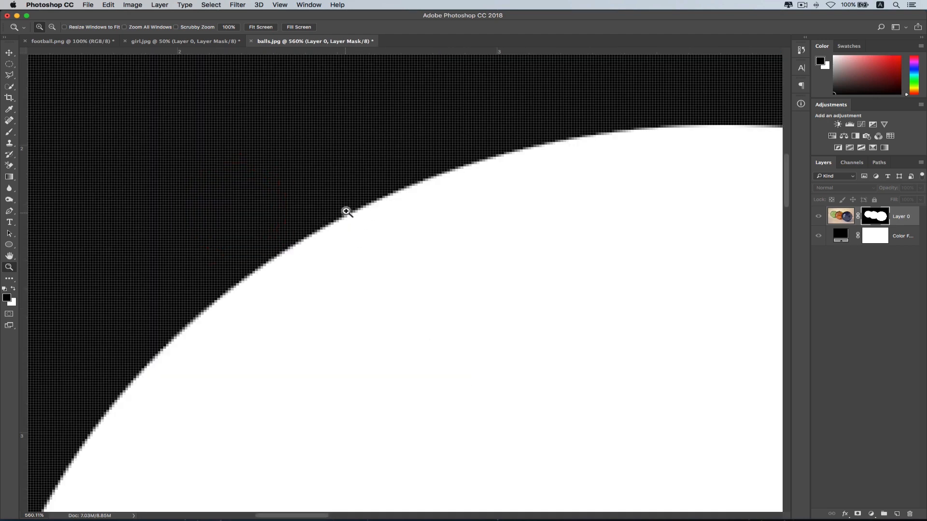
key(super+minus)
key(super+minus)
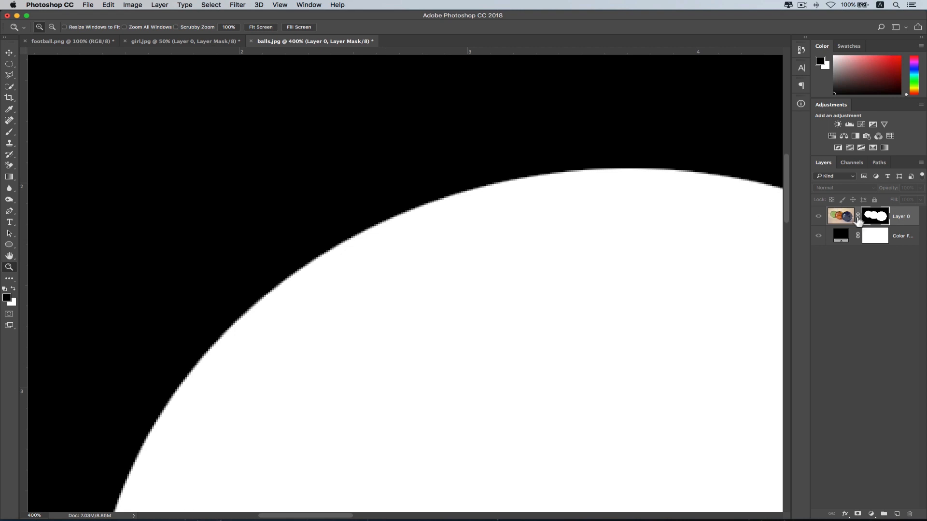
Step: Return from the mask view to the layer image, check the green ball's fringe and bring all three balls into view
click(832, 218)
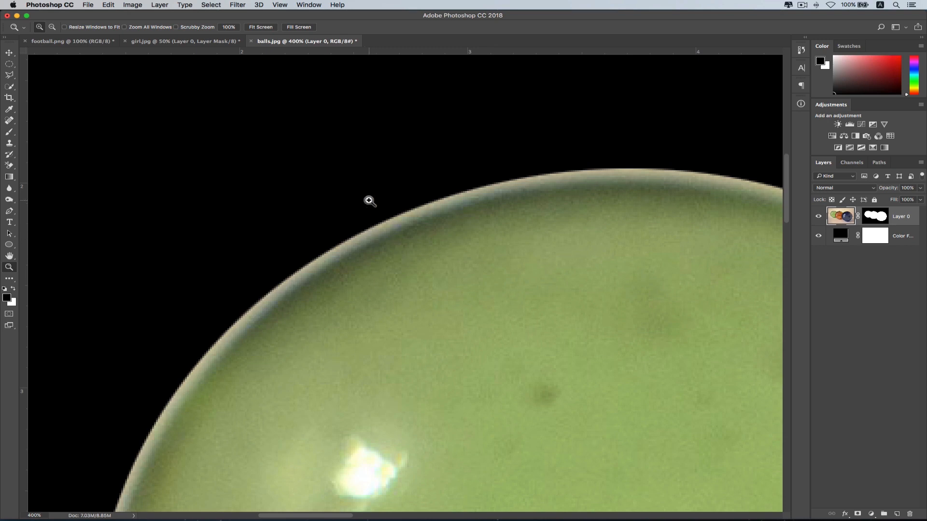
key(super+minus)
key(super+minus)
key(super+minus)
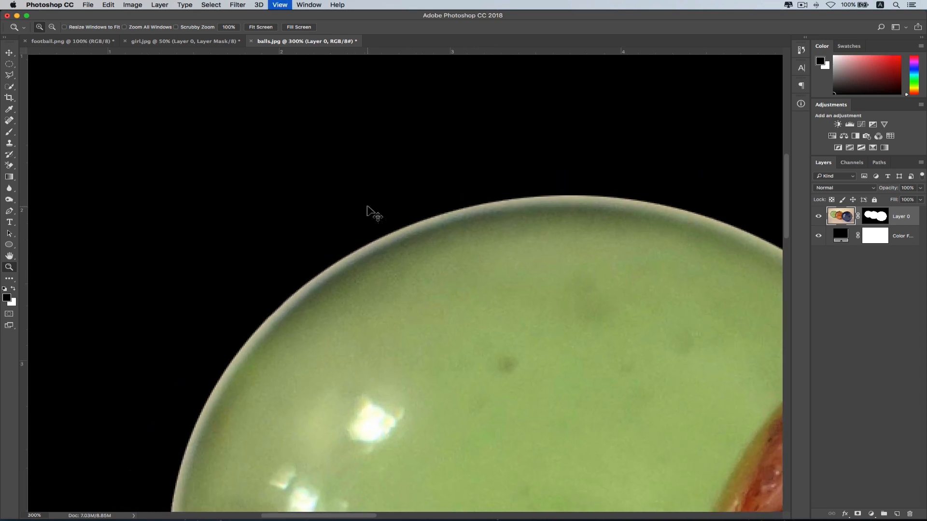
key(super+minus)
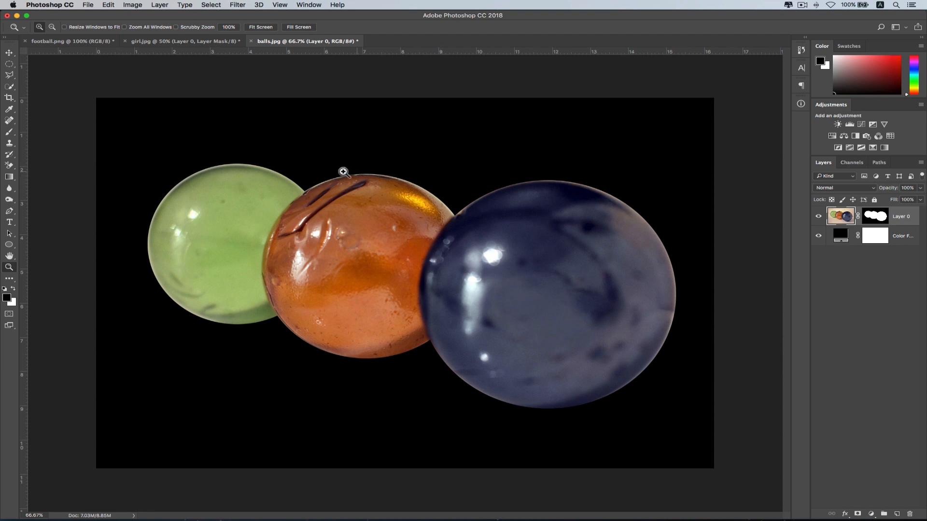
Step: Soften the balls layer's mask along the outlines of all three balls using the Blur tool with a size 100 brush at 100% strength
click(9, 189)
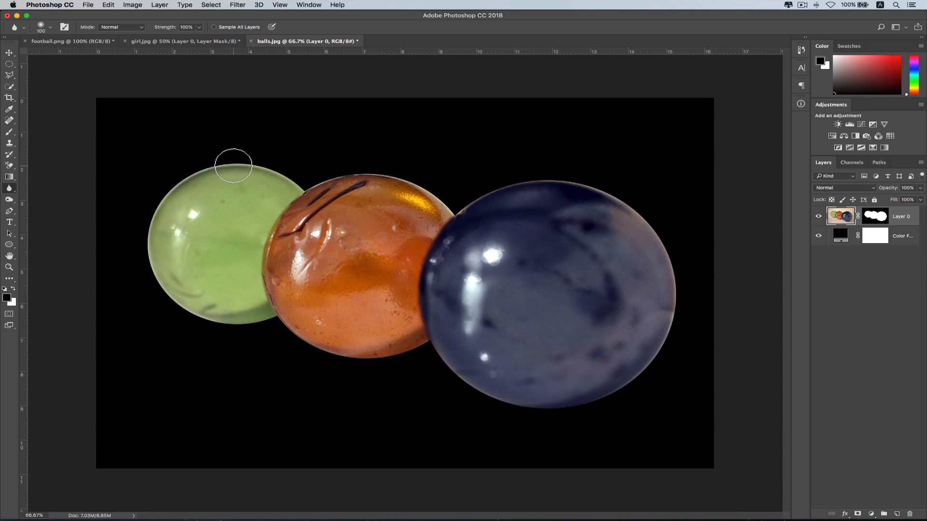
key(bracketright)
key(bracketright)
click(876, 216)
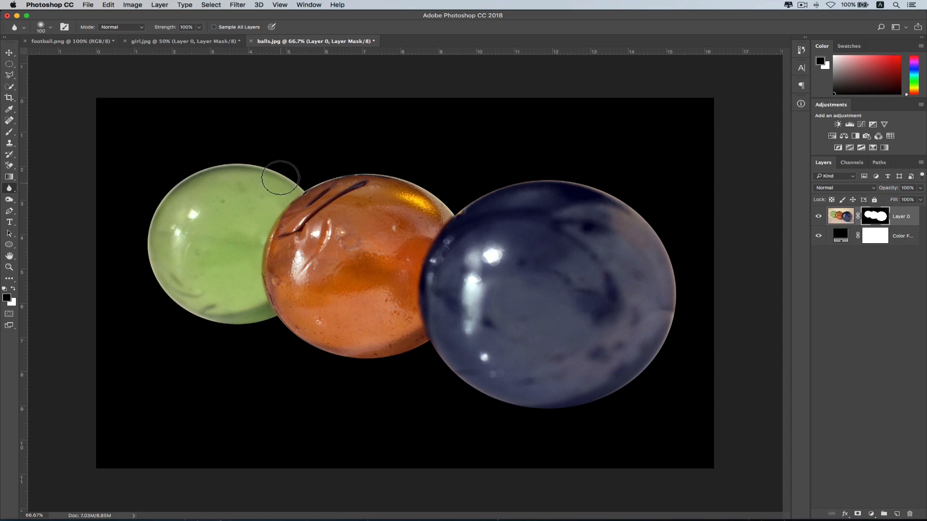
mouse_move(240, 161)
mouse_down()
mouse_move(159, 174)
mouse_move(213, 164)
mouse_move(163, 193)
mouse_move(182, 182)
mouse_up()
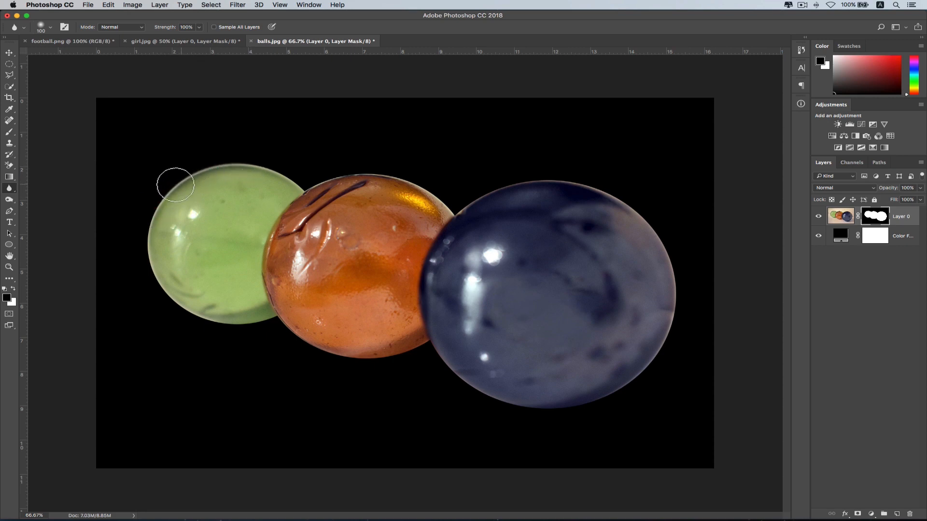
mouse_move(145, 252)
mouse_down()
mouse_move(152, 216)
mouse_move(152, 284)
mouse_move(174, 310)
mouse_move(223, 324)
mouse_move(174, 314)
mouse_move(235, 327)
mouse_move(244, 315)
mouse_move(261, 321)
mouse_move(222, 322)
mouse_move(314, 342)
mouse_move(269, 326)
mouse_move(352, 362)
mouse_move(424, 345)
mouse_move(515, 420)
mouse_move(543, 416)
mouse_move(523, 403)
mouse_move(539, 409)
mouse_move(672, 300)
mouse_move(672, 244)
mouse_move(650, 363)
mouse_move(652, 232)
mouse_move(585, 169)
mouse_move(455, 207)
mouse_move(612, 186)
mouse_move(603, 192)
mouse_move(682, 262)
mouse_move(667, 281)
mouse_move(668, 306)
mouse_move(597, 392)
mouse_move(628, 382)
mouse_move(618, 193)
mouse_move(668, 273)
mouse_move(656, 376)
mouse_up()
mouse_move(316, 187)
mouse_down()
mouse_move(191, 172)
mouse_move(143, 256)
mouse_move(330, 359)
mouse_move(446, 214)
mouse_move(331, 156)
mouse_move(399, 181)
mouse_move(419, 175)
mouse_move(330, 181)
mouse_move(348, 172)
mouse_move(299, 186)
mouse_move(333, 176)
mouse_move(467, 198)
mouse_up()
mouse_move(398, 170)
mouse_down()
mouse_move(454, 212)
mouse_move(573, 176)
mouse_move(488, 196)
mouse_move(598, 196)
mouse_move(637, 210)
mouse_move(630, 205)
mouse_move(691, 307)
mouse_move(660, 340)
mouse_move(680, 290)
mouse_move(648, 376)
mouse_move(659, 343)
mouse_move(604, 399)
mouse_move(638, 372)
mouse_move(548, 401)
mouse_move(589, 397)
mouse_move(486, 403)
mouse_move(539, 410)
mouse_move(468, 383)
mouse_move(450, 367)
mouse_move(494, 397)
mouse_move(425, 342)
mouse_move(532, 428)
mouse_move(607, 415)
mouse_move(685, 356)
mouse_move(552, 413)
mouse_move(659, 338)
mouse_move(612, 388)
mouse_move(668, 323)
mouse_move(641, 378)
mouse_up()
mouse_move(280, 183)
mouse_down()
mouse_move(211, 170)
mouse_move(193, 175)
mouse_move(149, 219)
mouse_move(144, 260)
mouse_move(190, 321)
mouse_move(265, 325)
mouse_up()
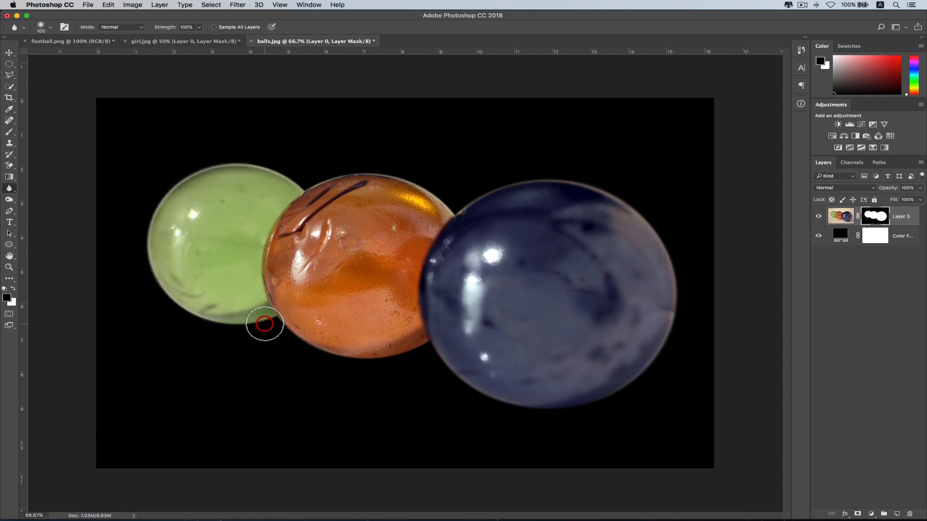
Step: Display the mask on its own and examine its softened edge from the green ball across the orange ball to the blue one
alt+click(881, 217)
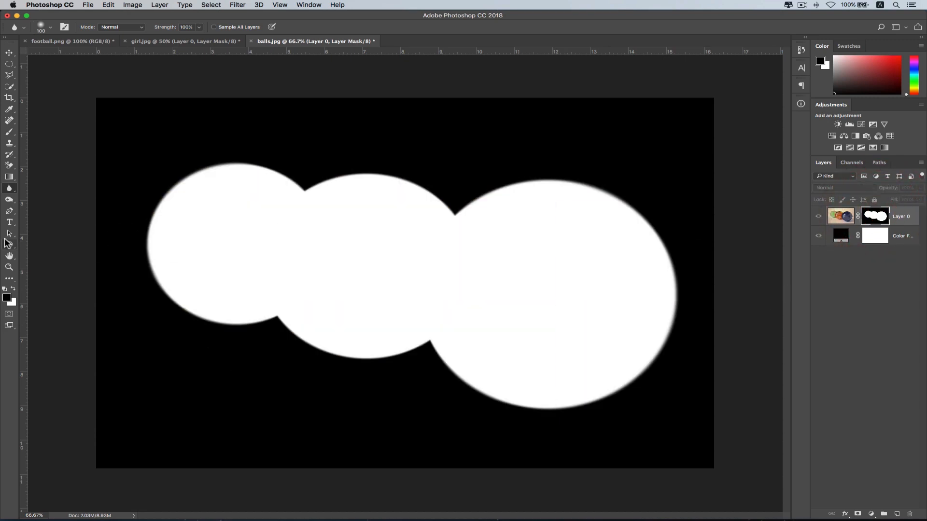
click(9, 267)
drag(150, 155, 223, 211)
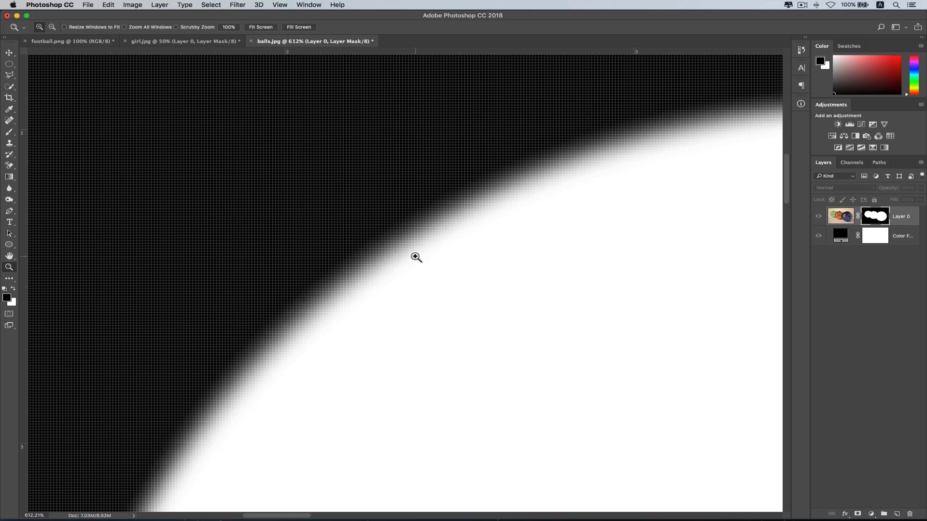
drag(618, 197, 395, 252)
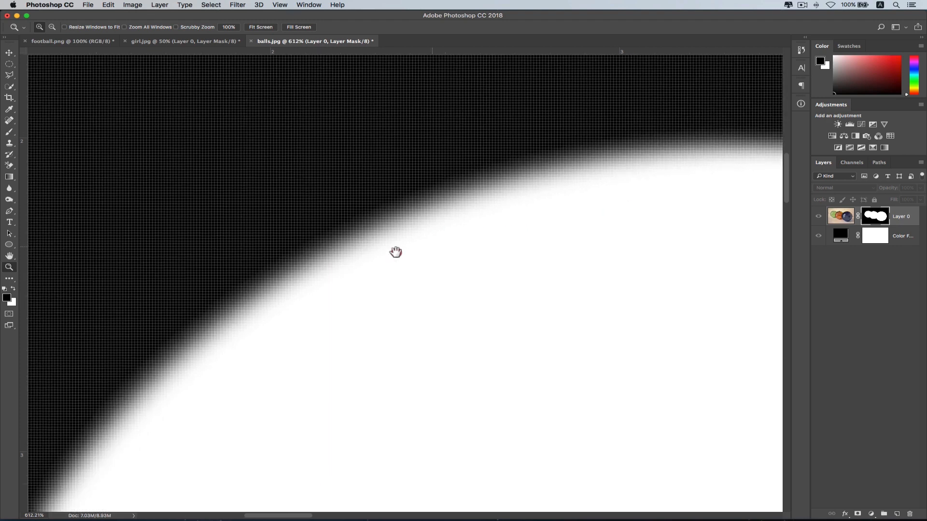
drag(621, 221, 418, 232)
drag(652, 231, 418, 237)
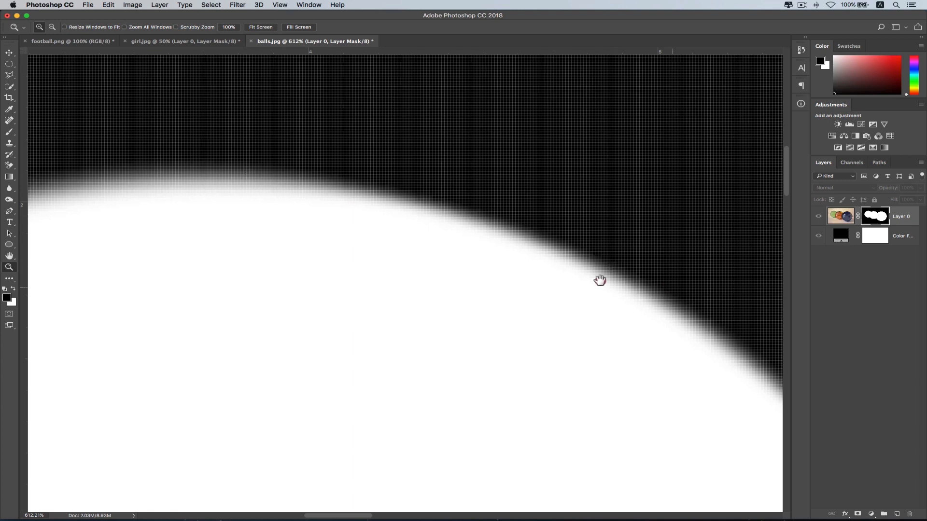
drag(600, 279, 372, 225)
drag(644, 262, 345, 236)
drag(614, 222, 370, 206)
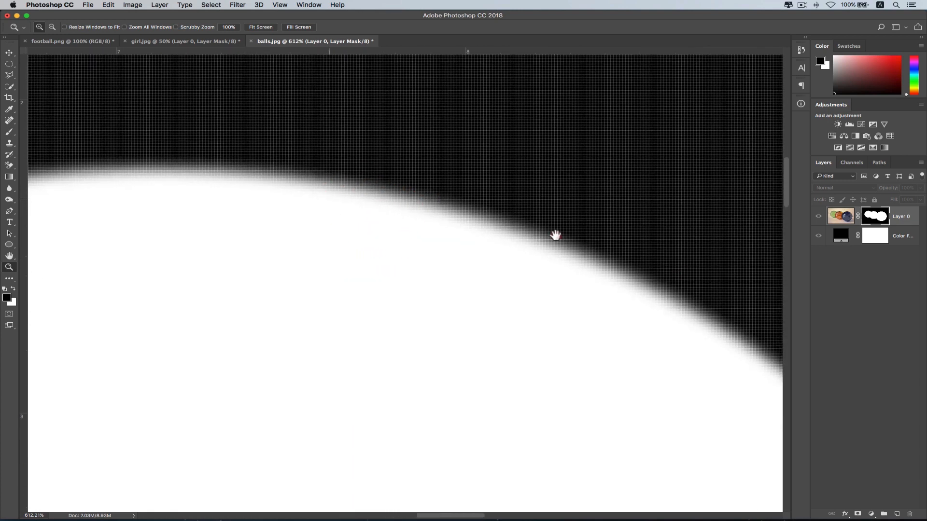
drag(596, 241, 438, 186)
drag(623, 273, 525, 241)
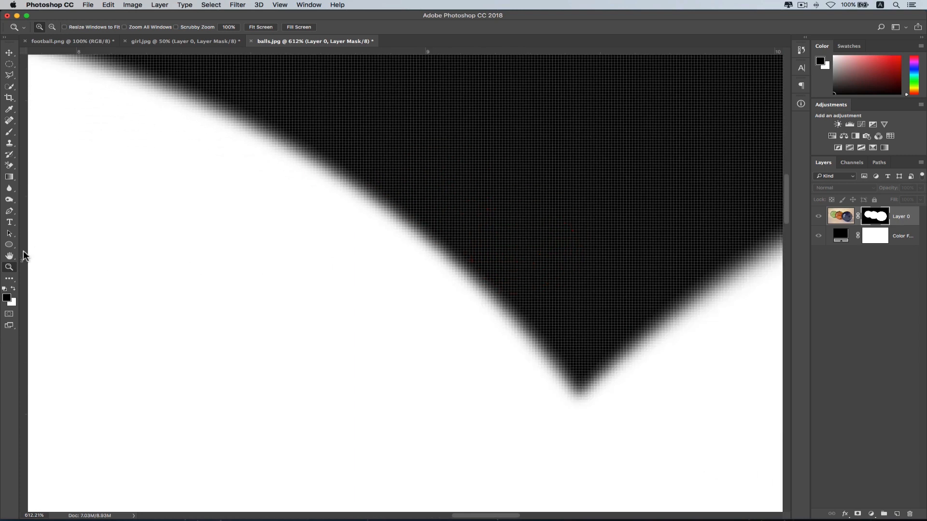
Step: Bring the whole mask into view and return from it to the layer image
double_click(9, 267)
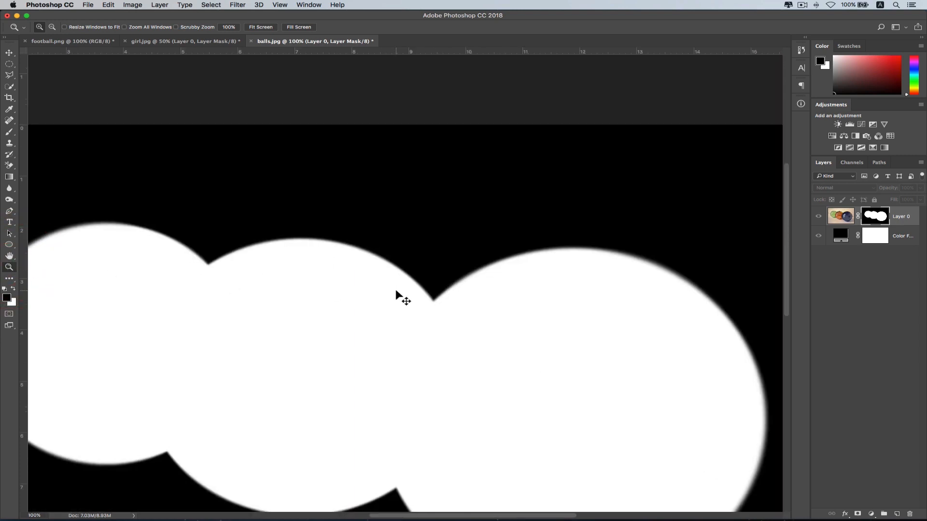
key(super+minus)
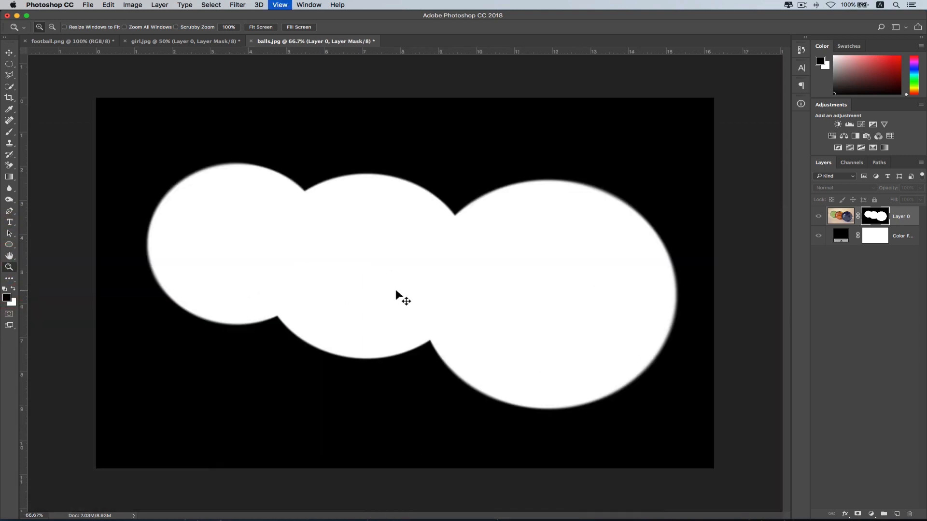
click(848, 218)
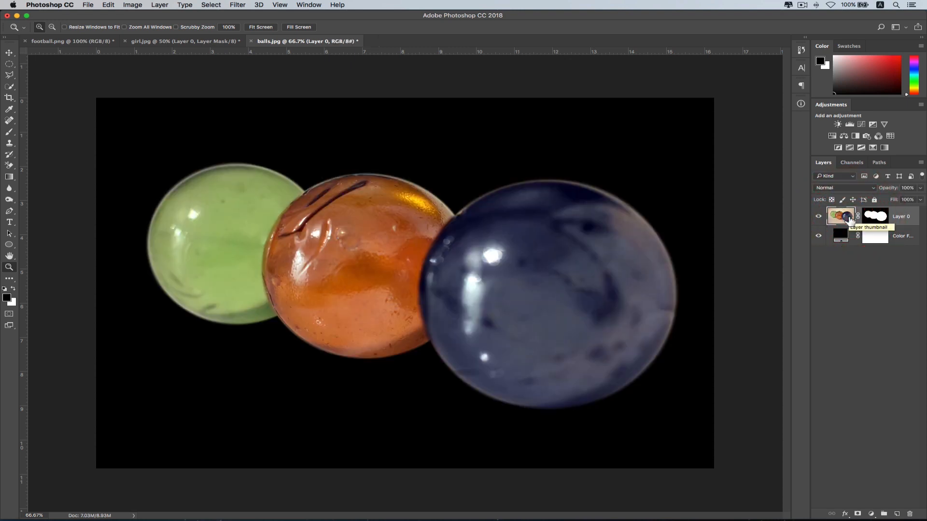
Step: Contract the balls layer's mask with the Minimum filter at a radius of 3.6 pixels, preserving roundness
click(874, 216)
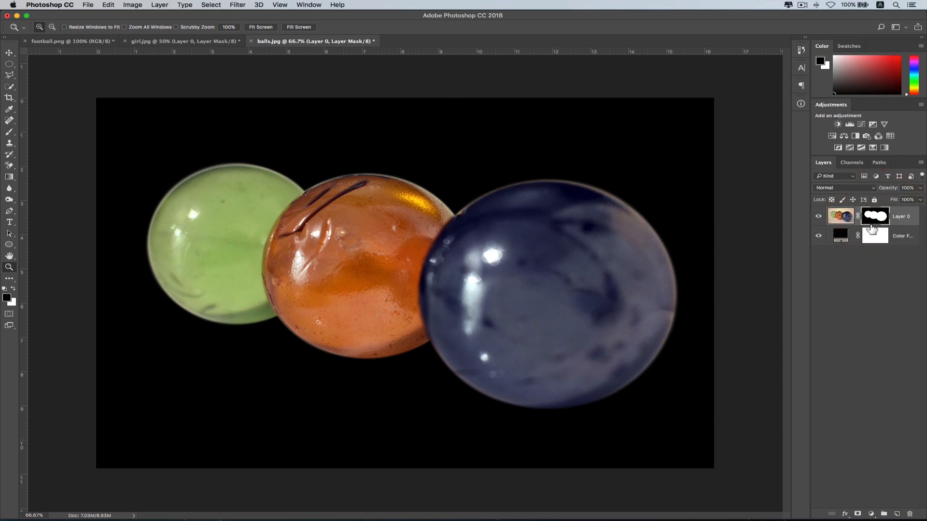
click(235, 4)
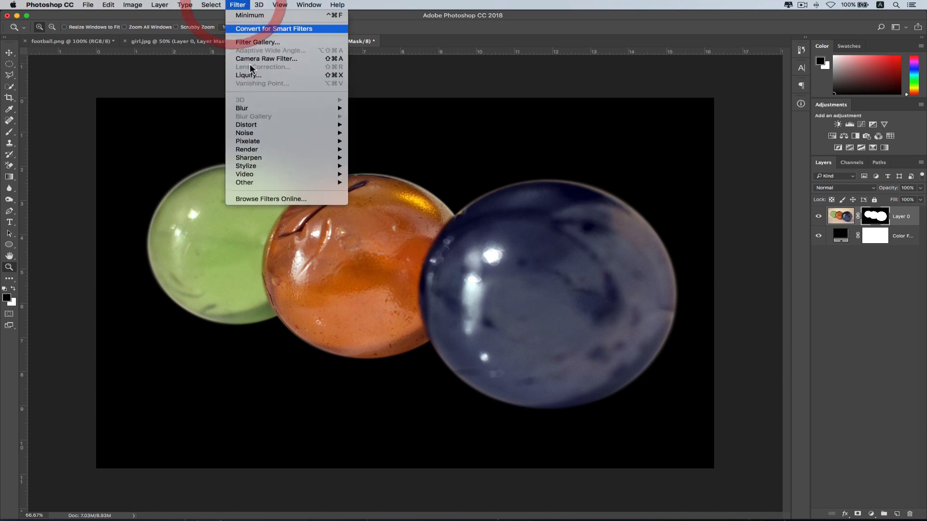
mouse_move(259, 187)
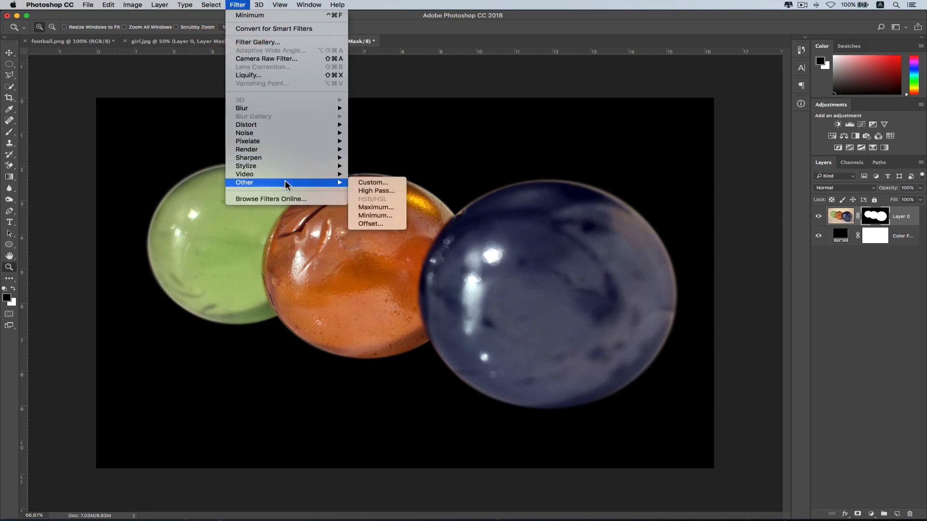
click(382, 215)
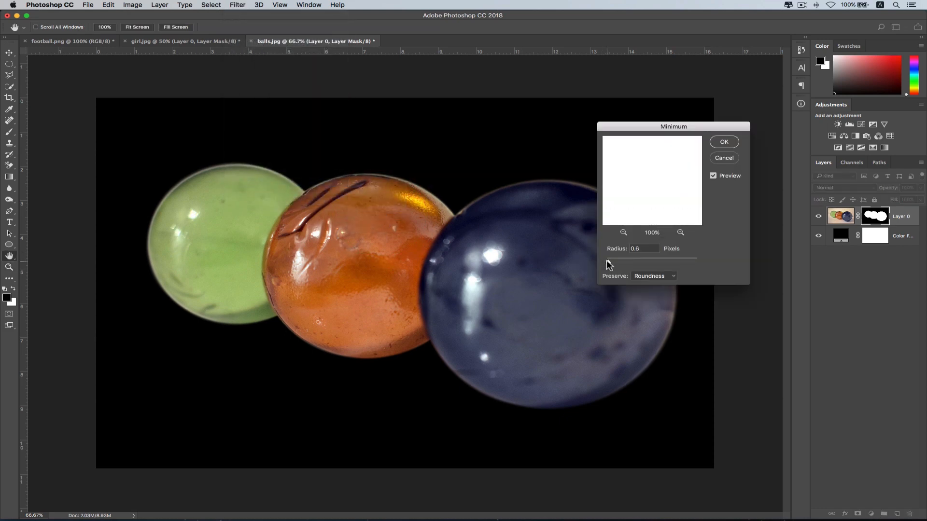
drag(606, 261, 611, 262)
drag(613, 261, 613, 260)
click(539, 179)
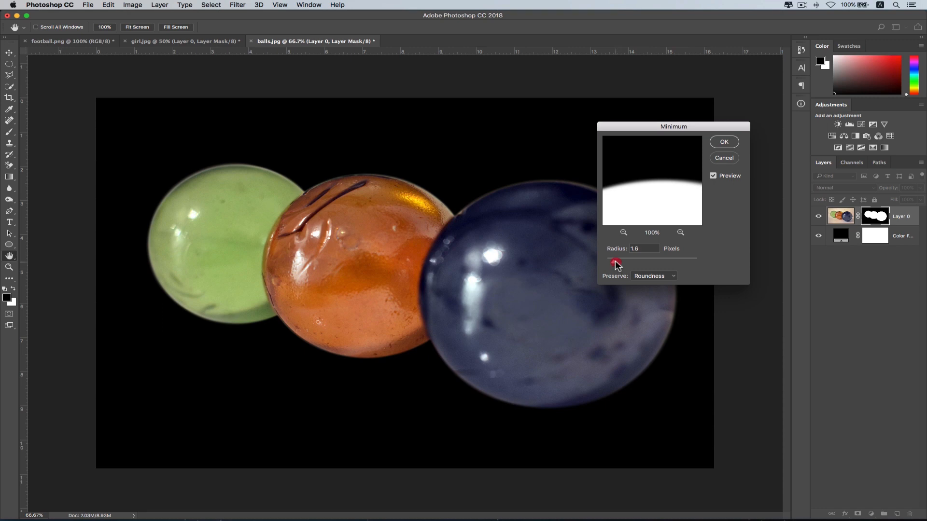
drag(615, 261, 621, 263)
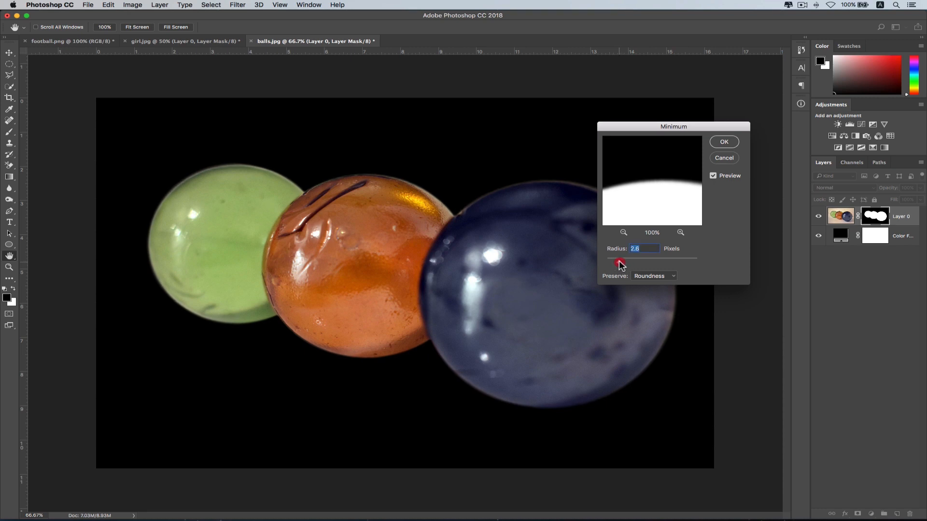
drag(620, 262, 623, 262)
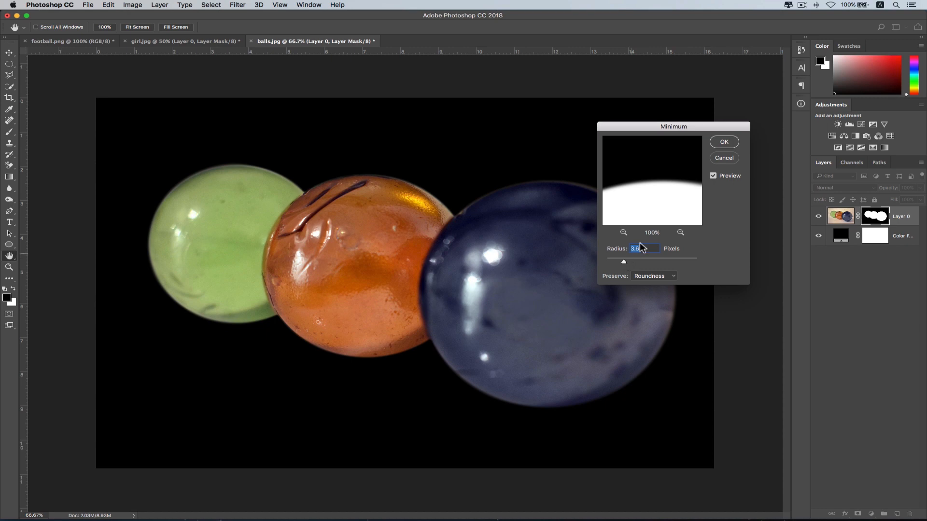
click(723, 142)
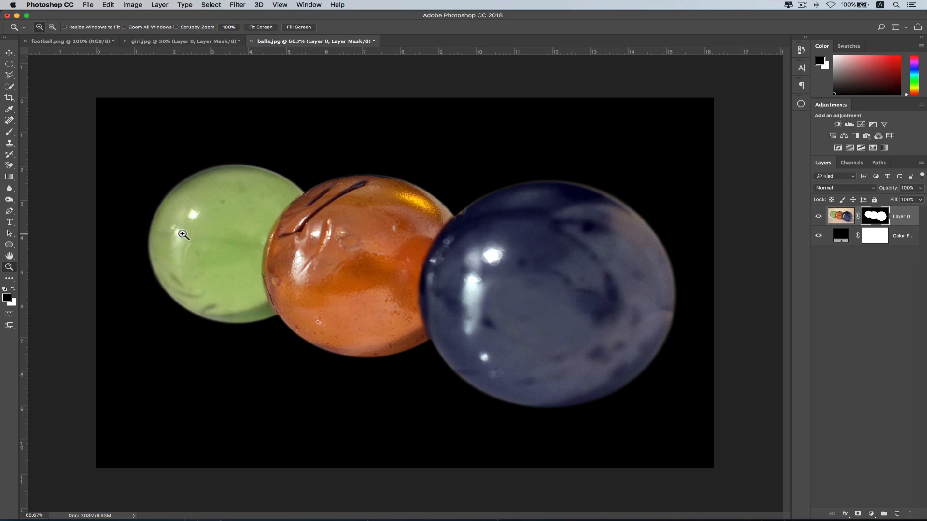
Step: Examine the contracted edge up close where the blue, orange and green balls meet and along the orange ball's top
drag(405, 189, 512, 270)
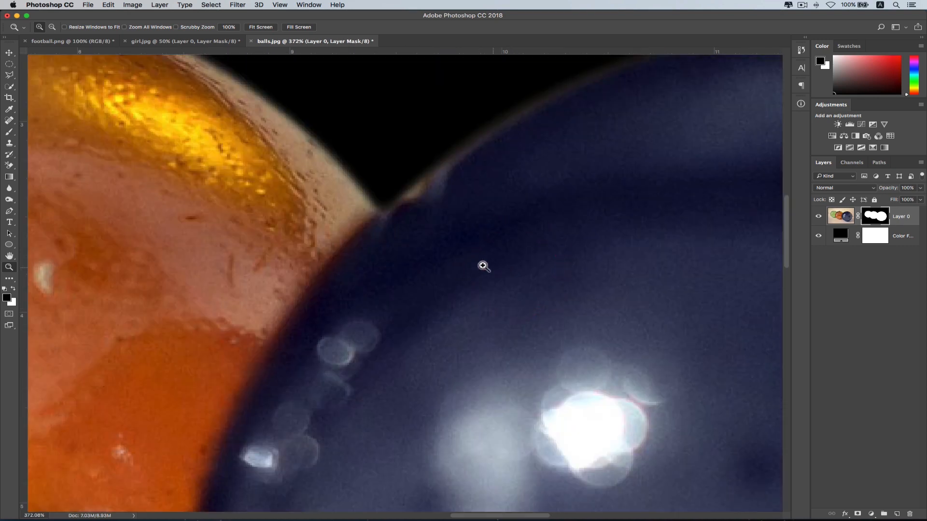
drag(375, 250, 579, 347)
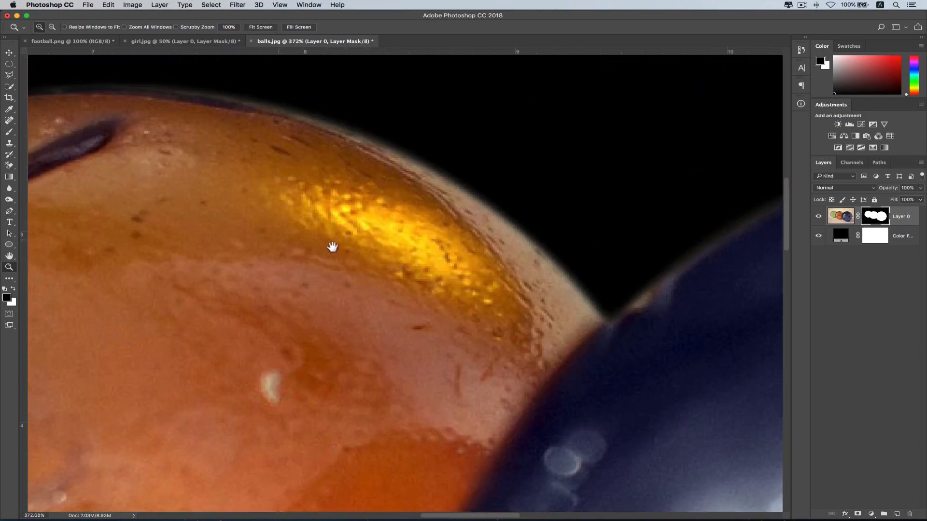
drag(331, 244, 500, 247)
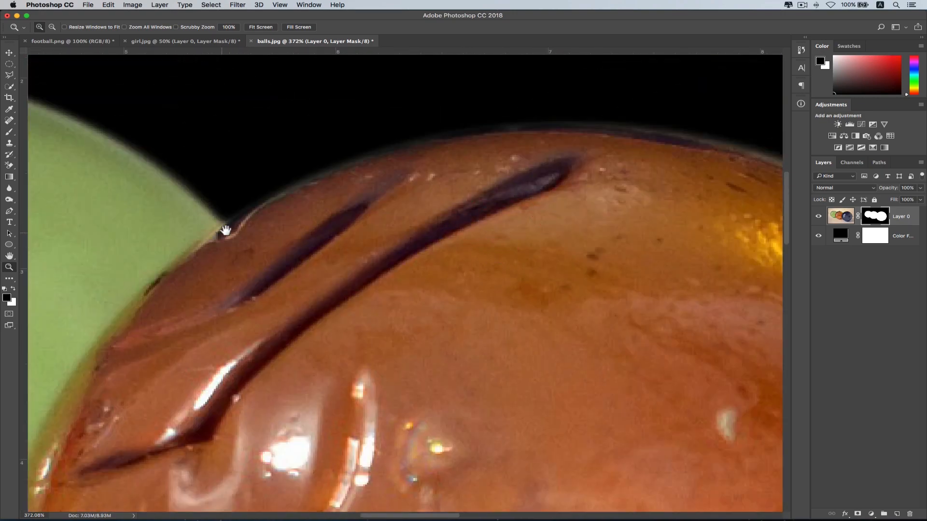
drag(627, 245, 414, 222)
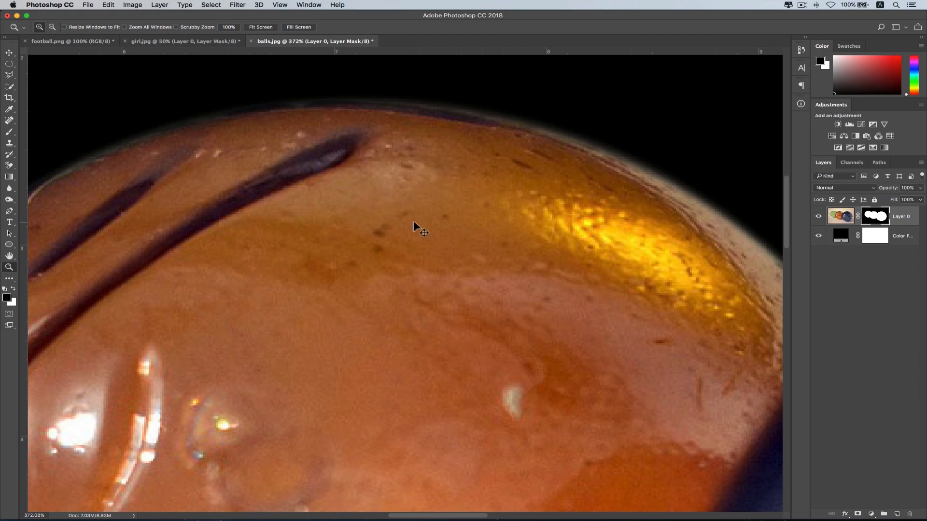
key(super+minus)
key(super+minus)
key(super+minus)
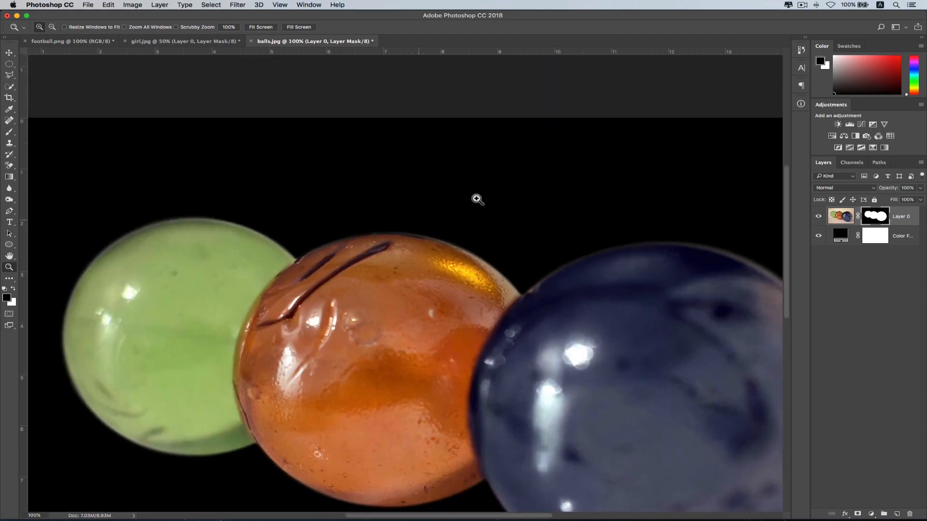
Step: Try contracting the layer mask further with the Minimum filter at a radius of 12.3 pixels, preserving roundness
click(238, 5)
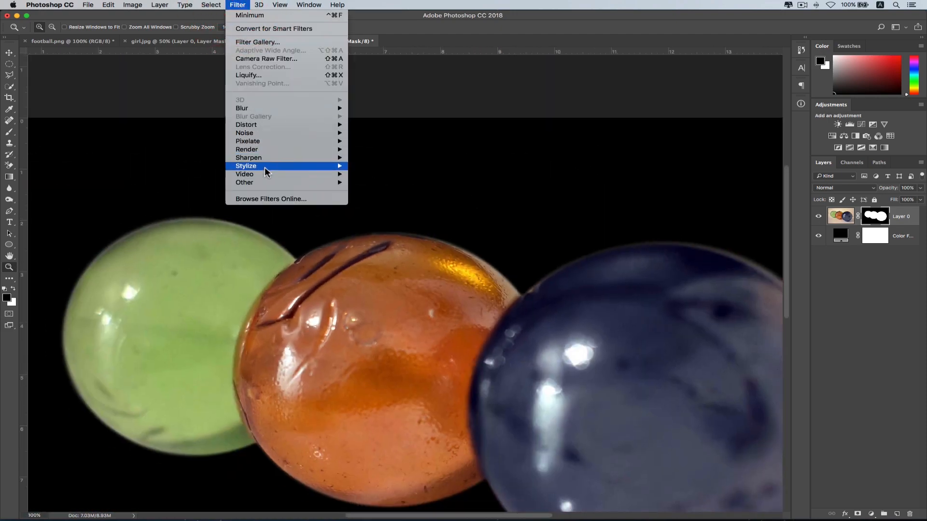
mouse_move(264, 182)
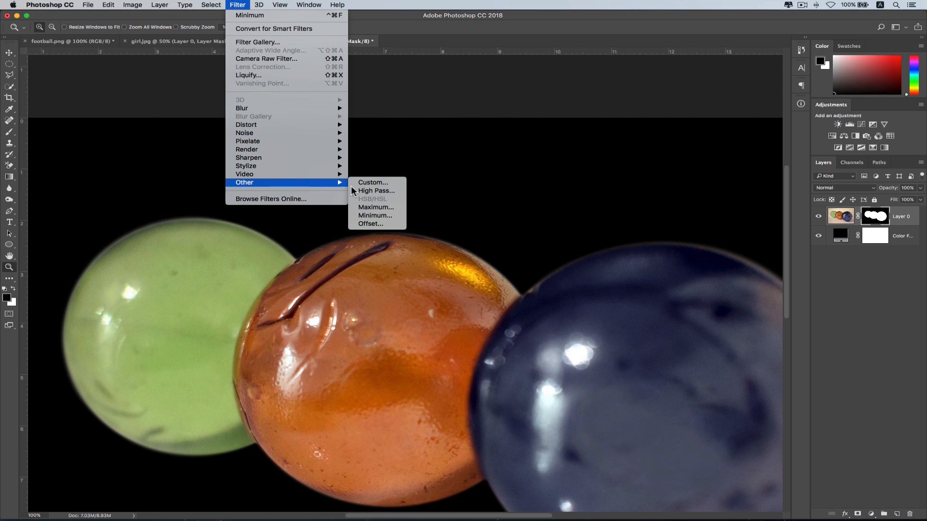
click(381, 216)
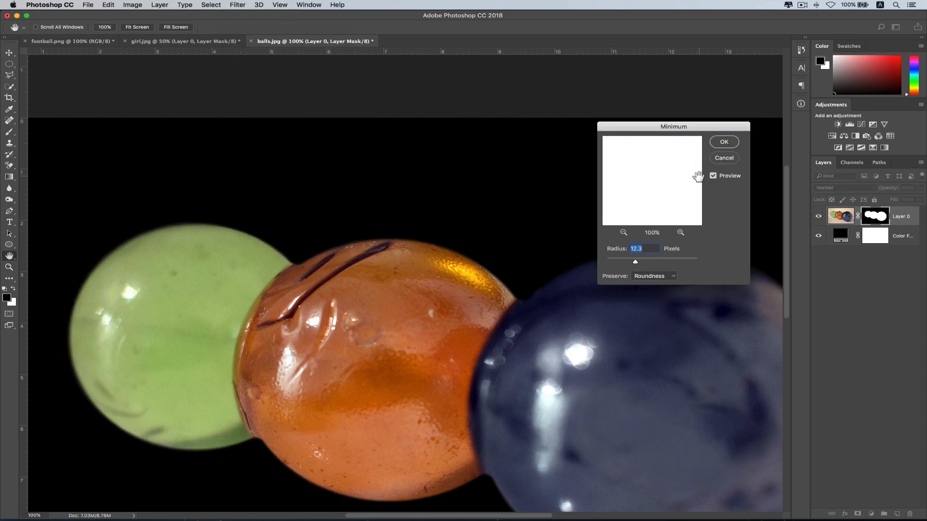
click(722, 142)
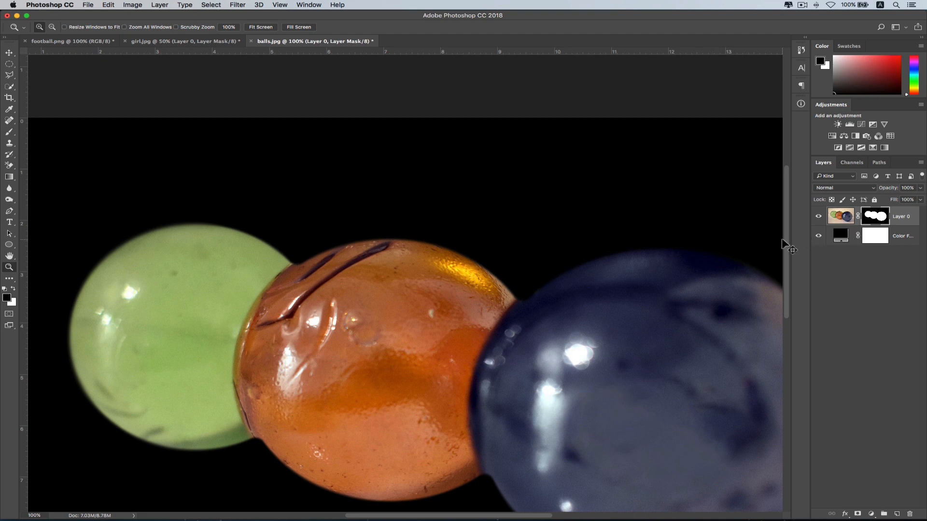
Step: Examine the upper and lower corners where the green and orange balls meet for the effect of the strong contraction
key(super+minus)
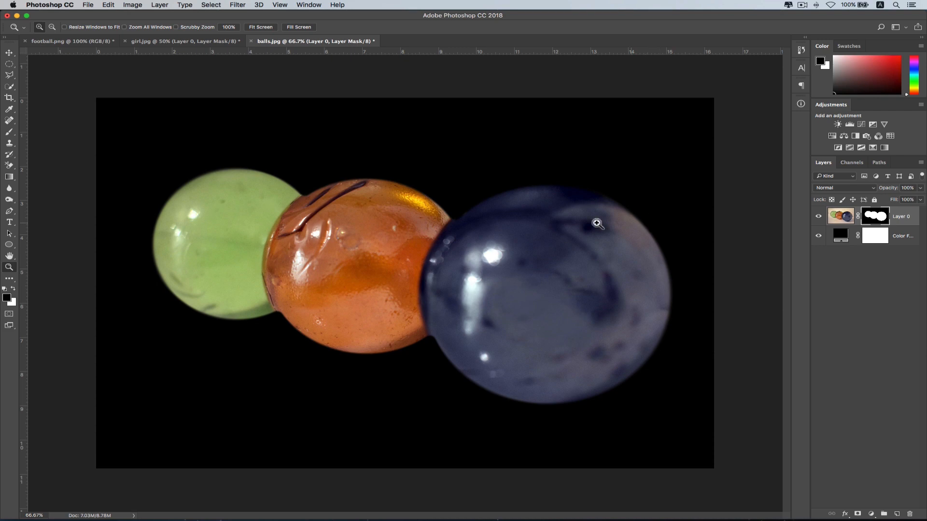
drag(276, 187, 341, 220)
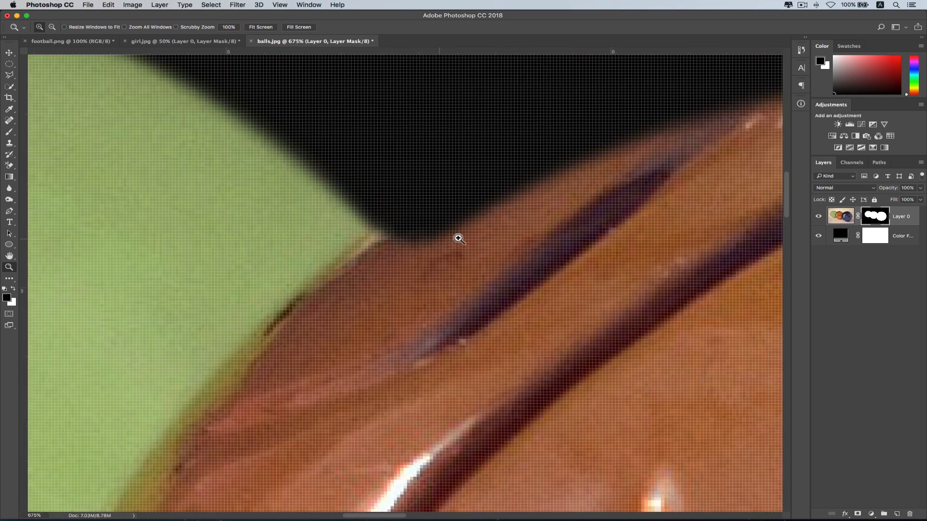
key(super+minus)
key(super+minus)
key(super+minus)
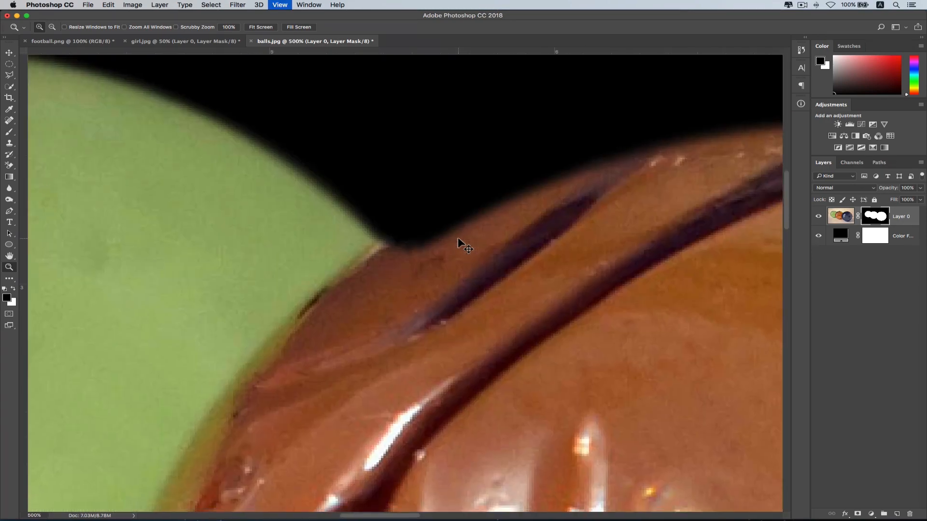
key(super+minus)
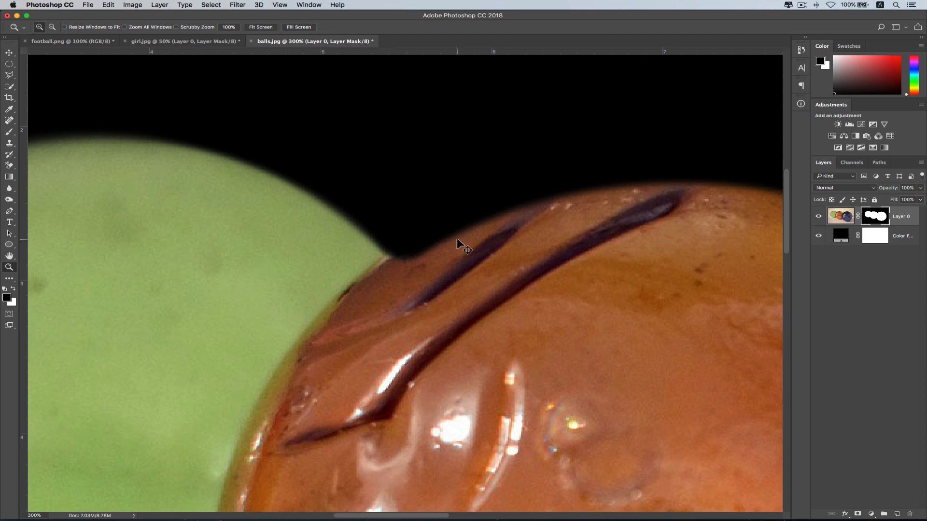
key(super+minus)
key(super+minus)
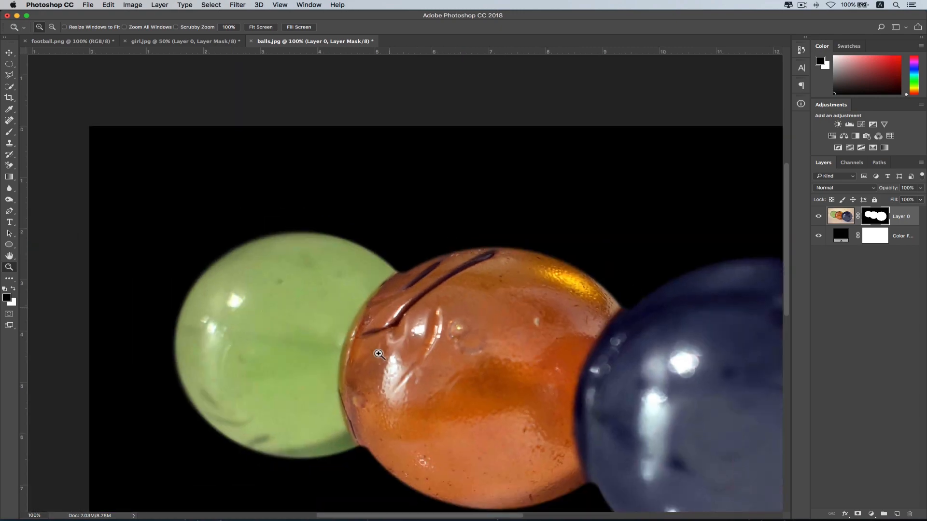
drag(341, 440, 391, 467)
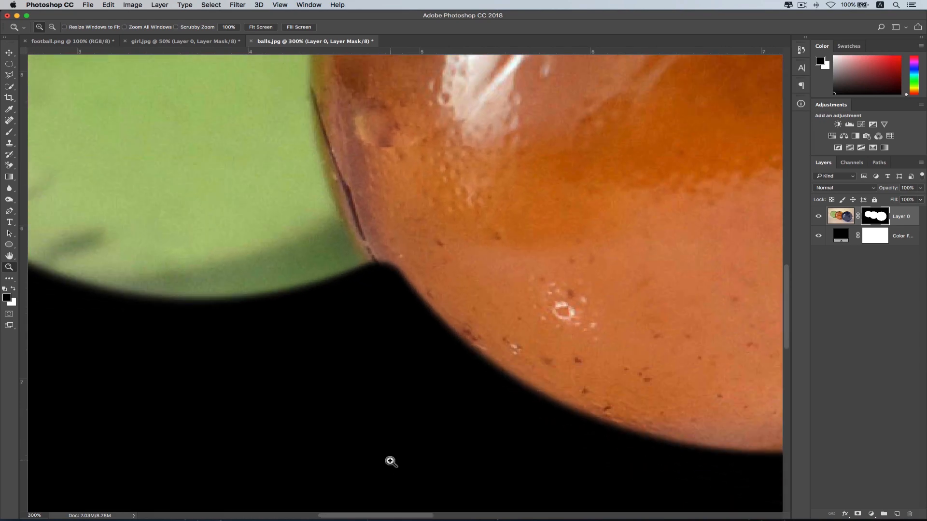
key(super+1)
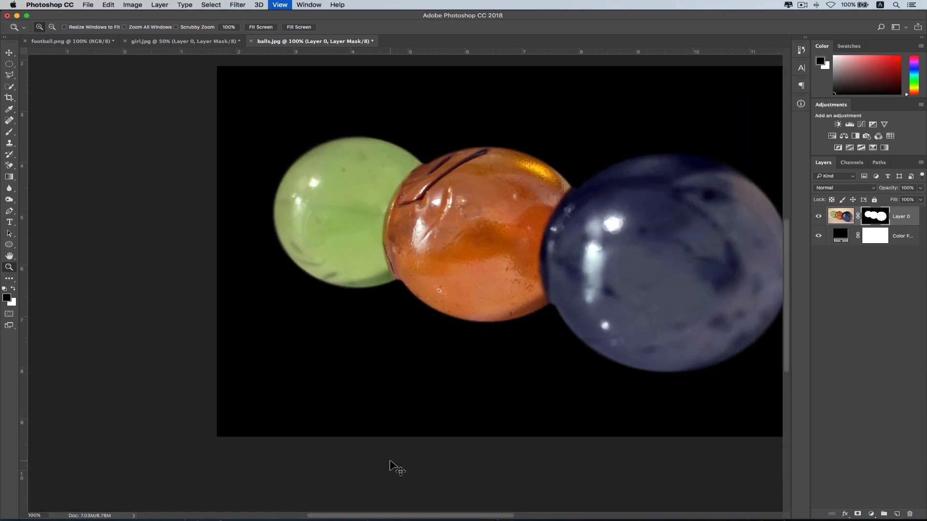
Step: Undo the 12.3-pixel Minimum filter on the mask and deselect the balls layer
key(super+minus)
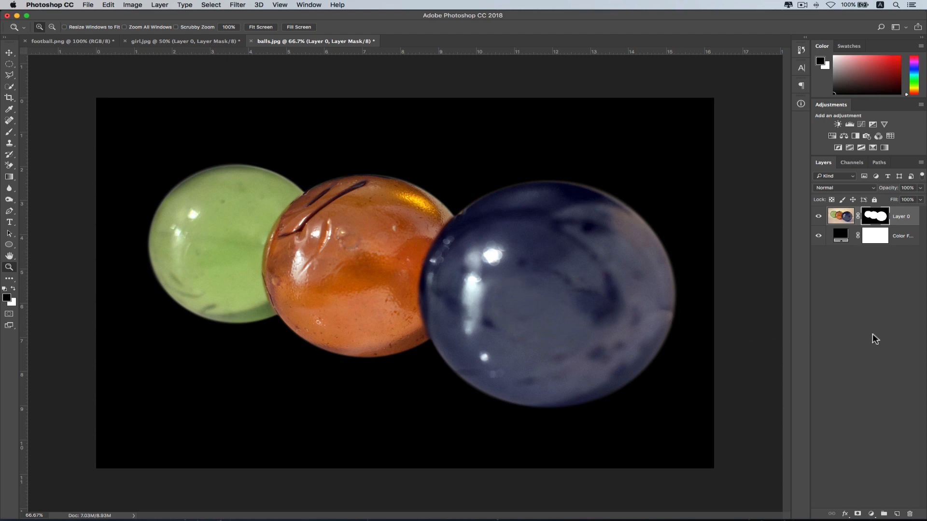
click(886, 334)
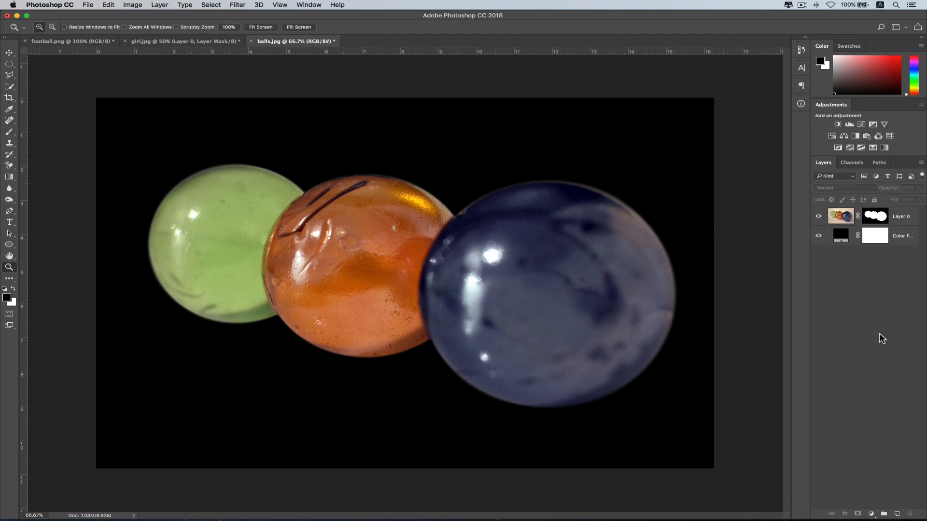